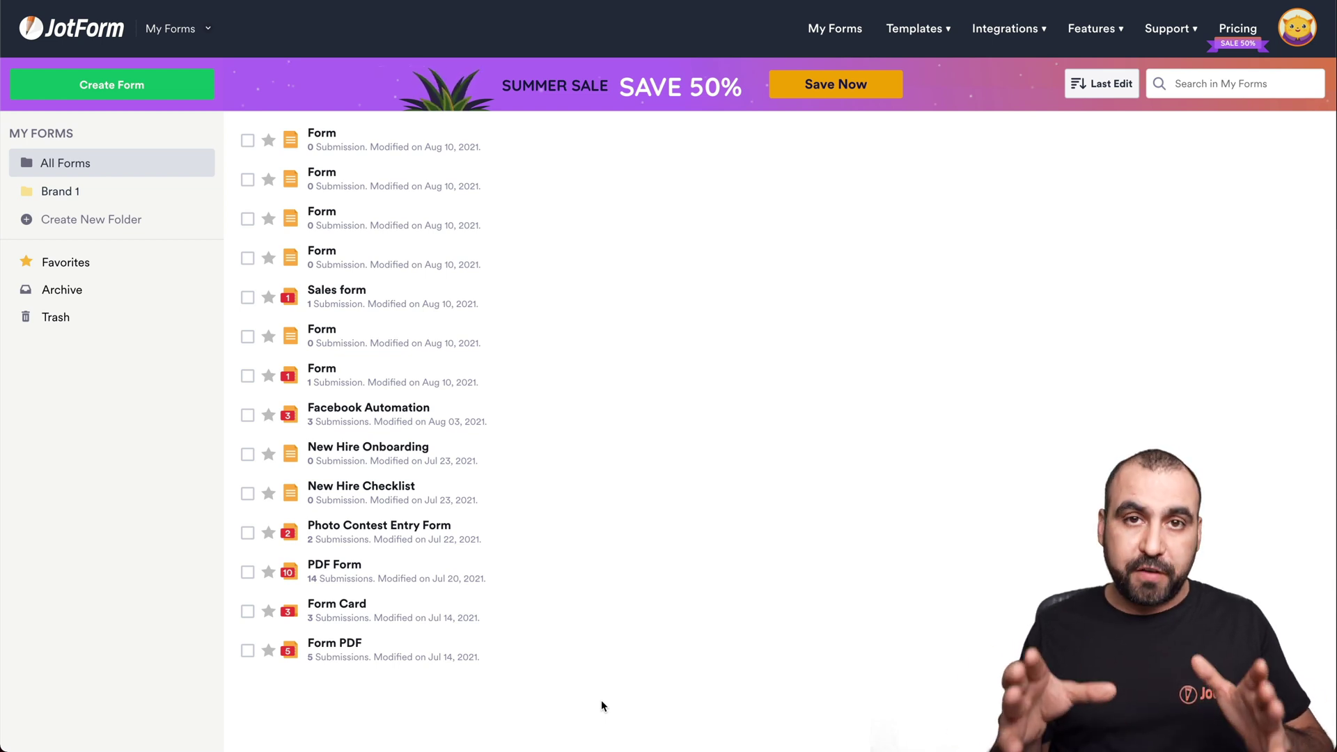
Step: Create a new blank JotForm form from scratch using the Classic Form layout
{"action": "left_click", "coordinate": [159, 98]}
{"action": "left_click", "coordinate": [500, 267]}
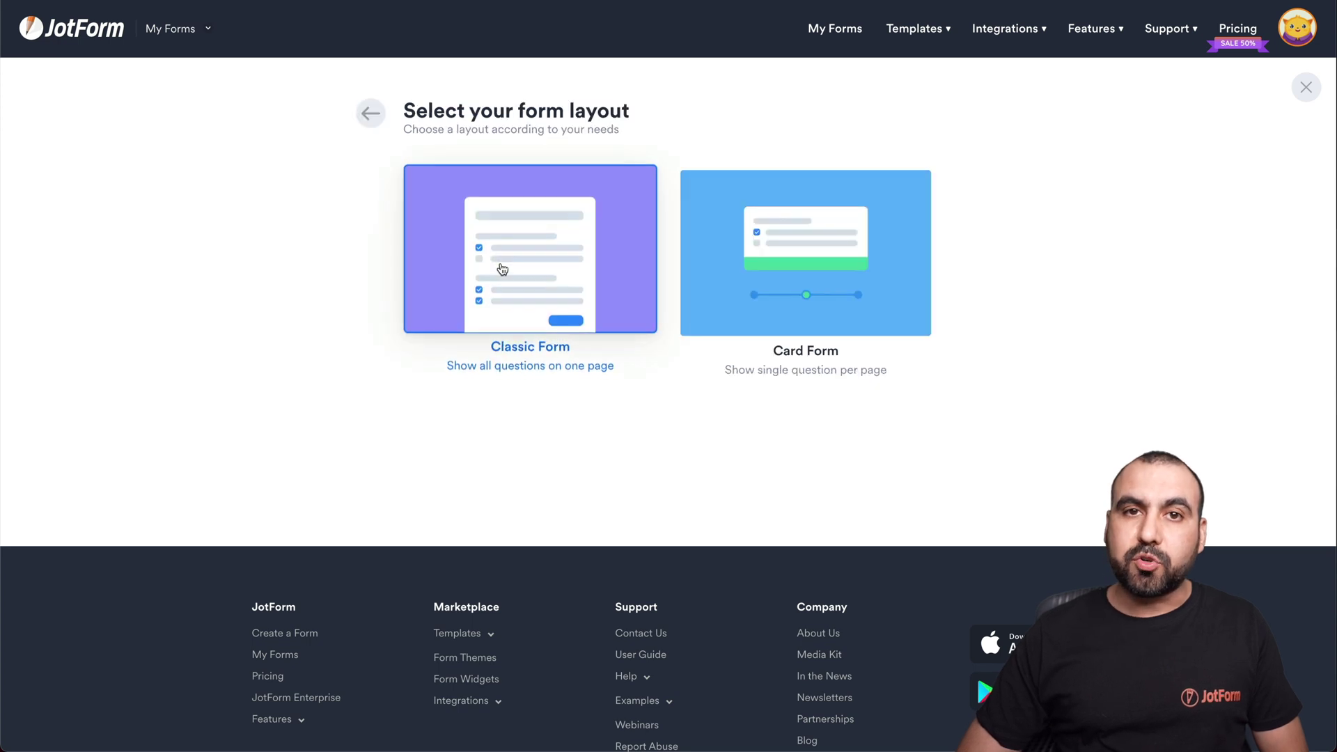
{"action": "left_click", "coordinate": [591, 231]}
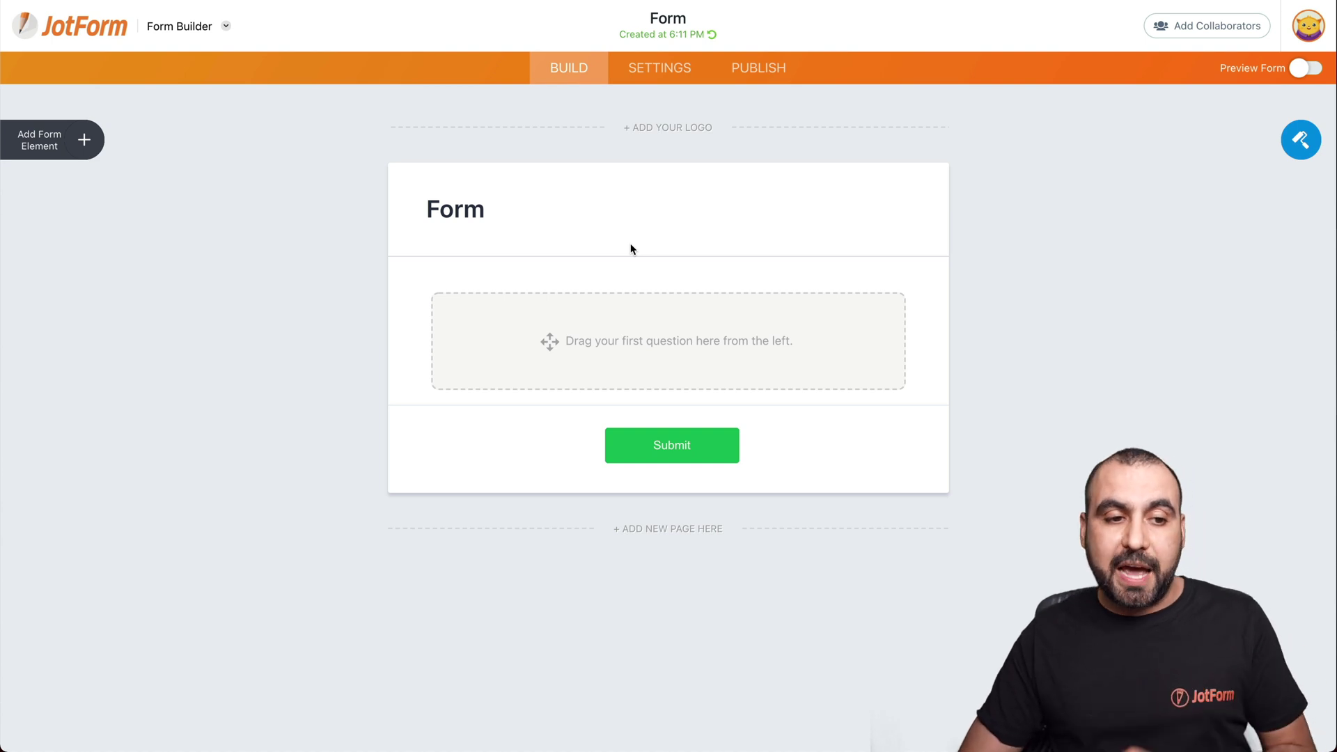
Step: Add an Email field and a Long Text field labelled 'Feedback' to the form
{"action": "left_click", "coordinate": [84, 141]}
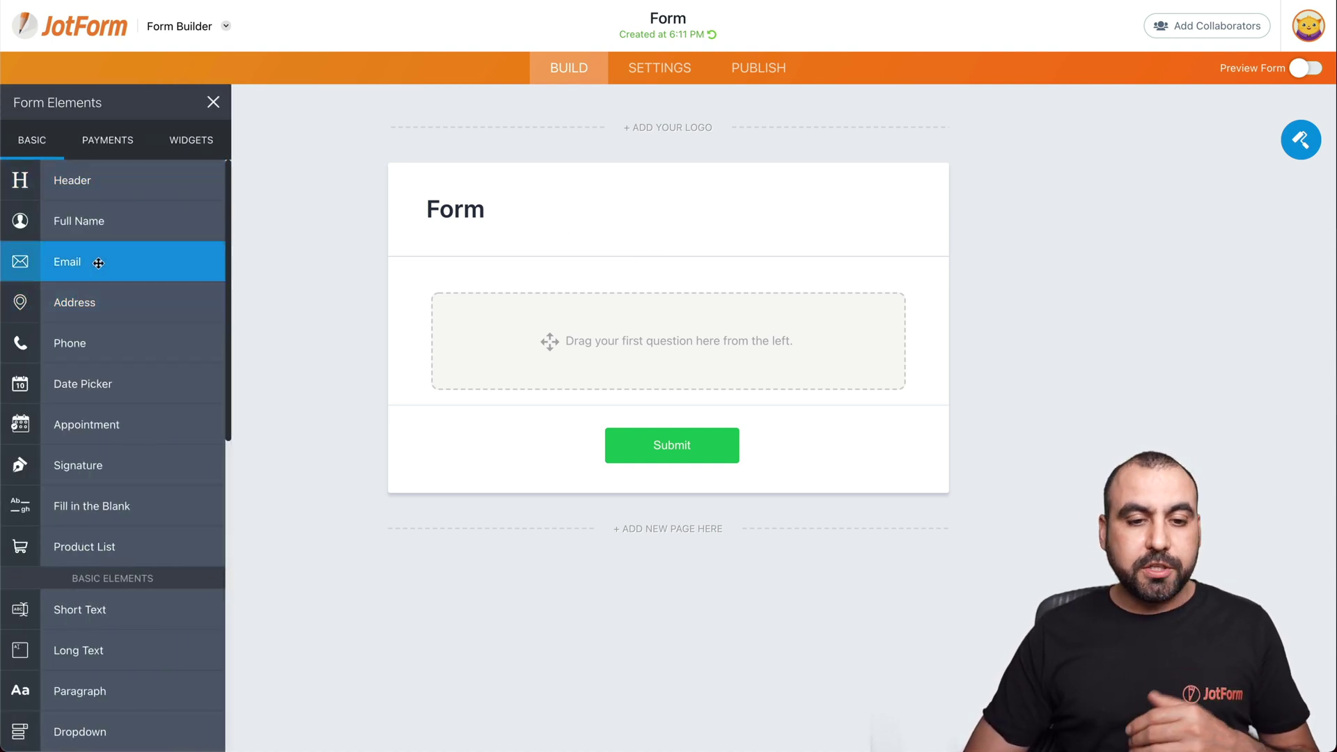
{"action": "left_click_drag", "start_coordinate": [98, 263], "coordinate": [635, 322]}
{"action": "scroll", "coordinate": [102, 550], "scroll_direction": "down", "scroll_amount": 2}
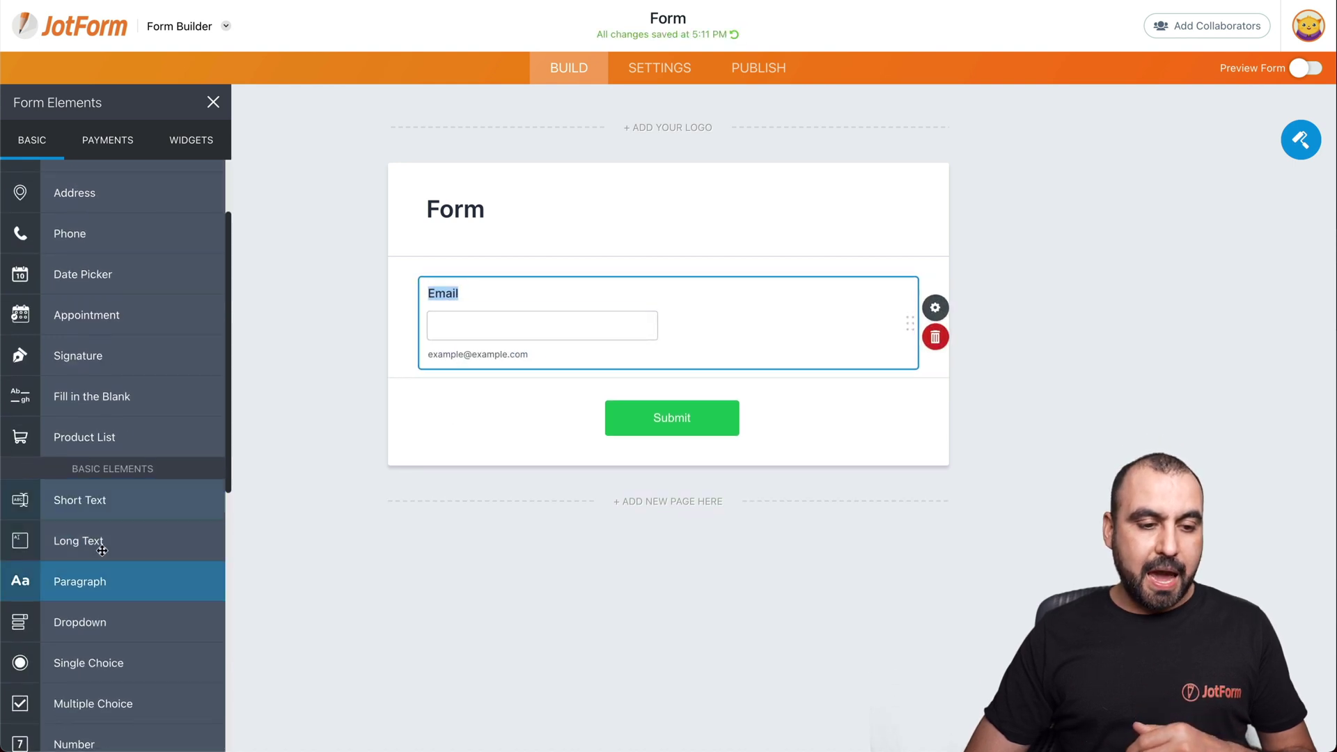
{"action": "left_click_drag", "start_coordinate": [103, 550], "coordinate": [627, 399]}
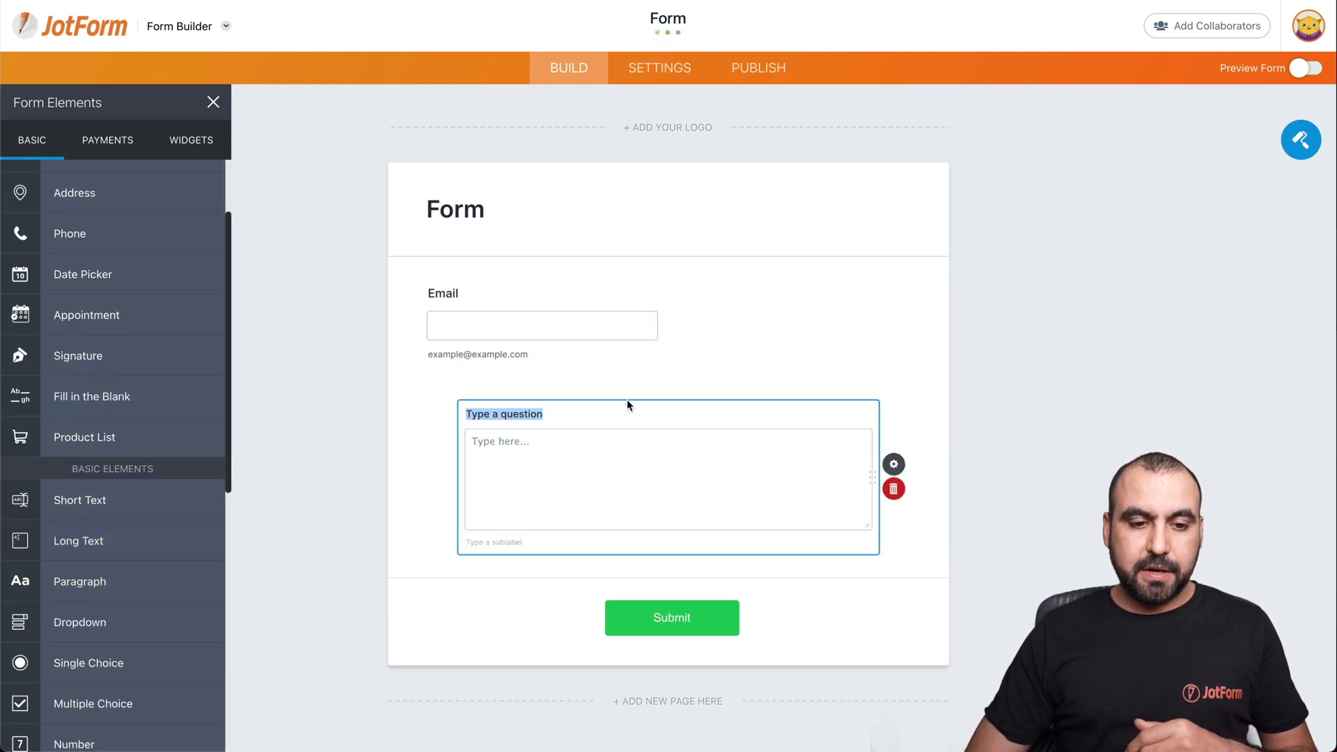
{"action": "type", "text": "Feed"}
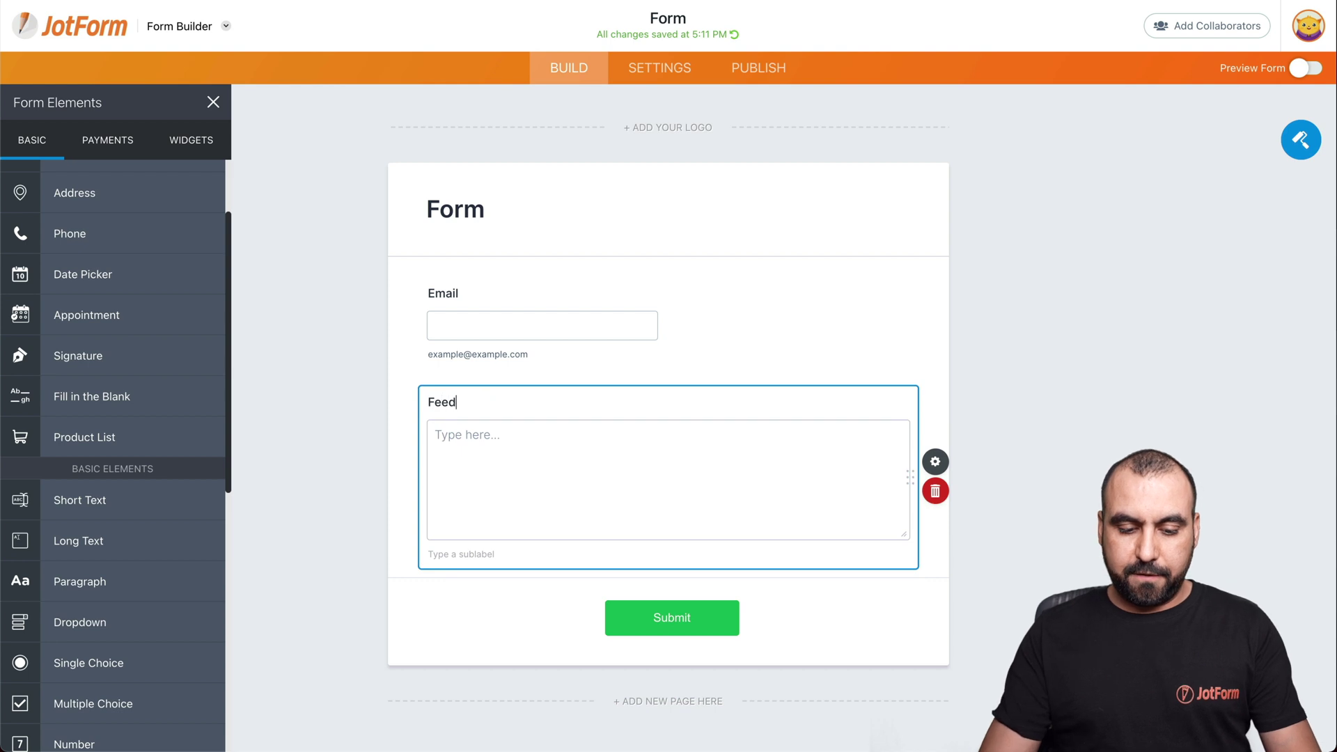
{"action": "type", "text": "back"}
{"action": "left_click", "coordinate": [829, 295]}
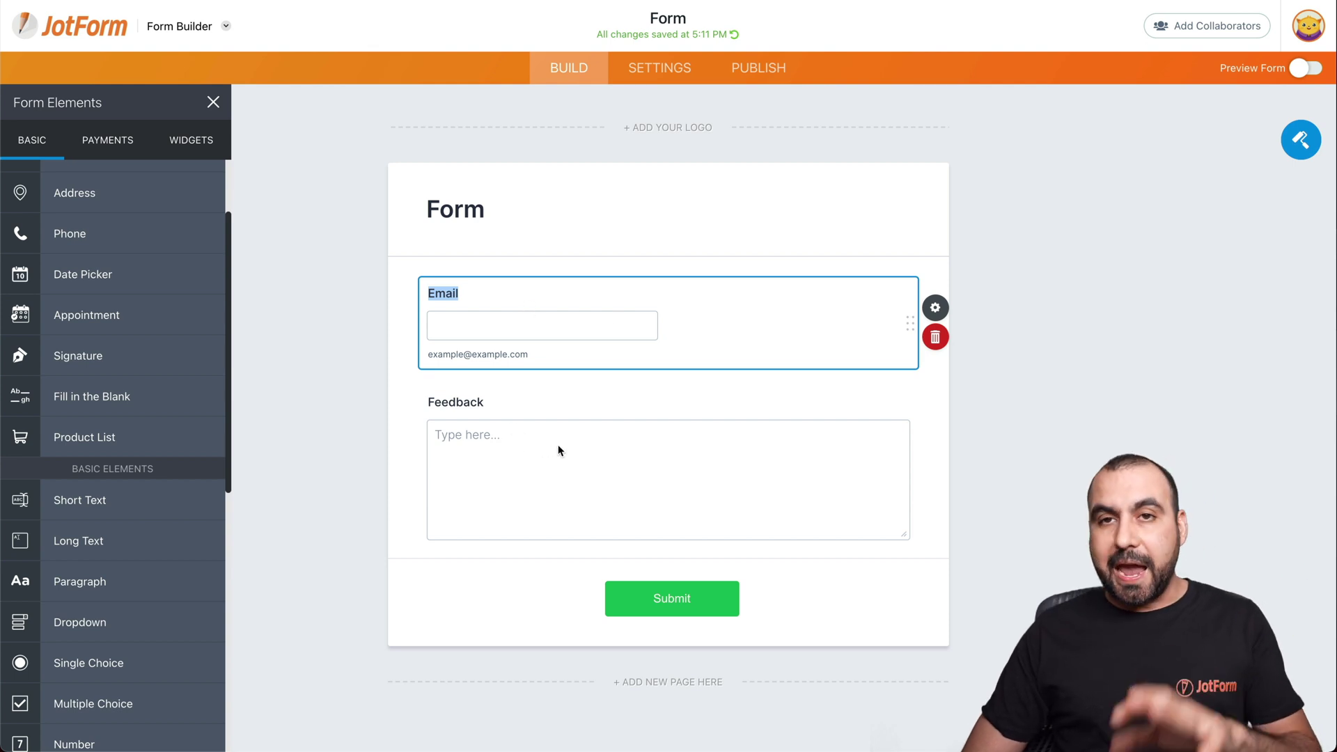
Step: Rename the form title to 'Feedback'
{"action": "left_click", "coordinate": [453, 215]}
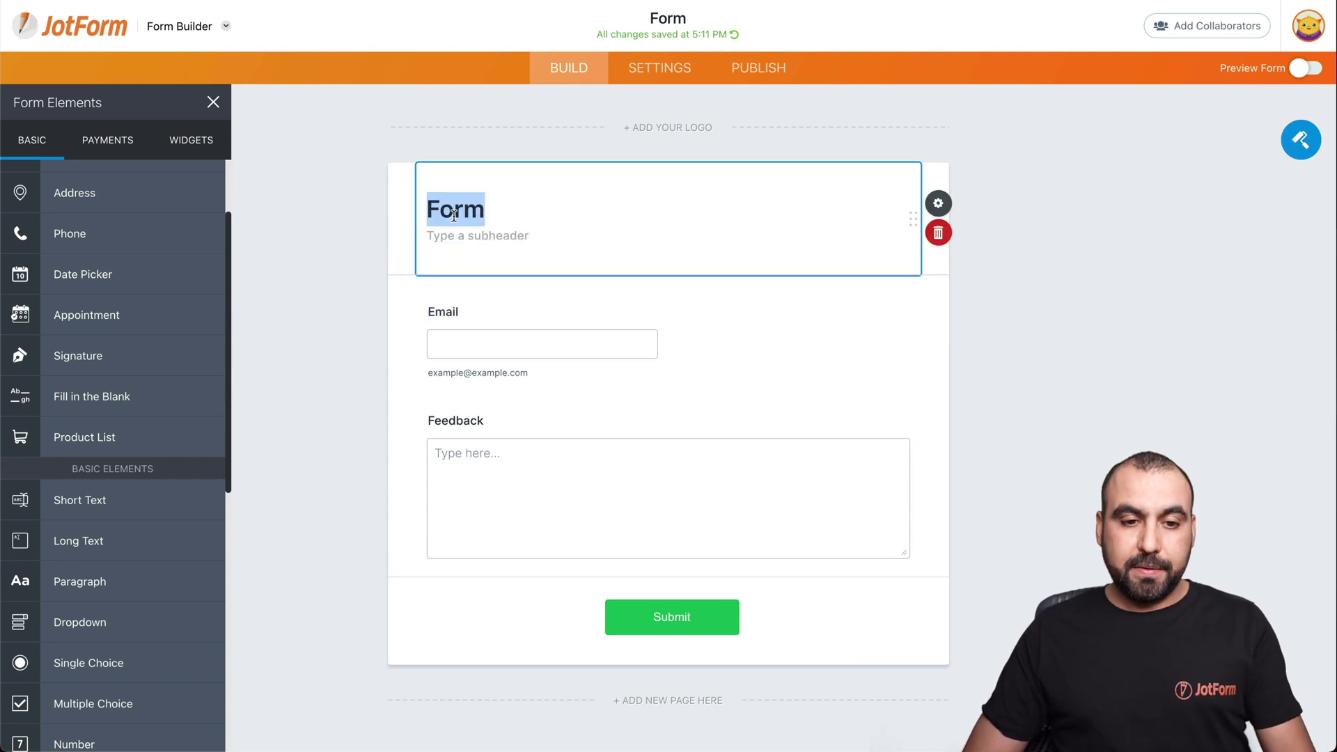
{"action": "type", "text": "Feed"}
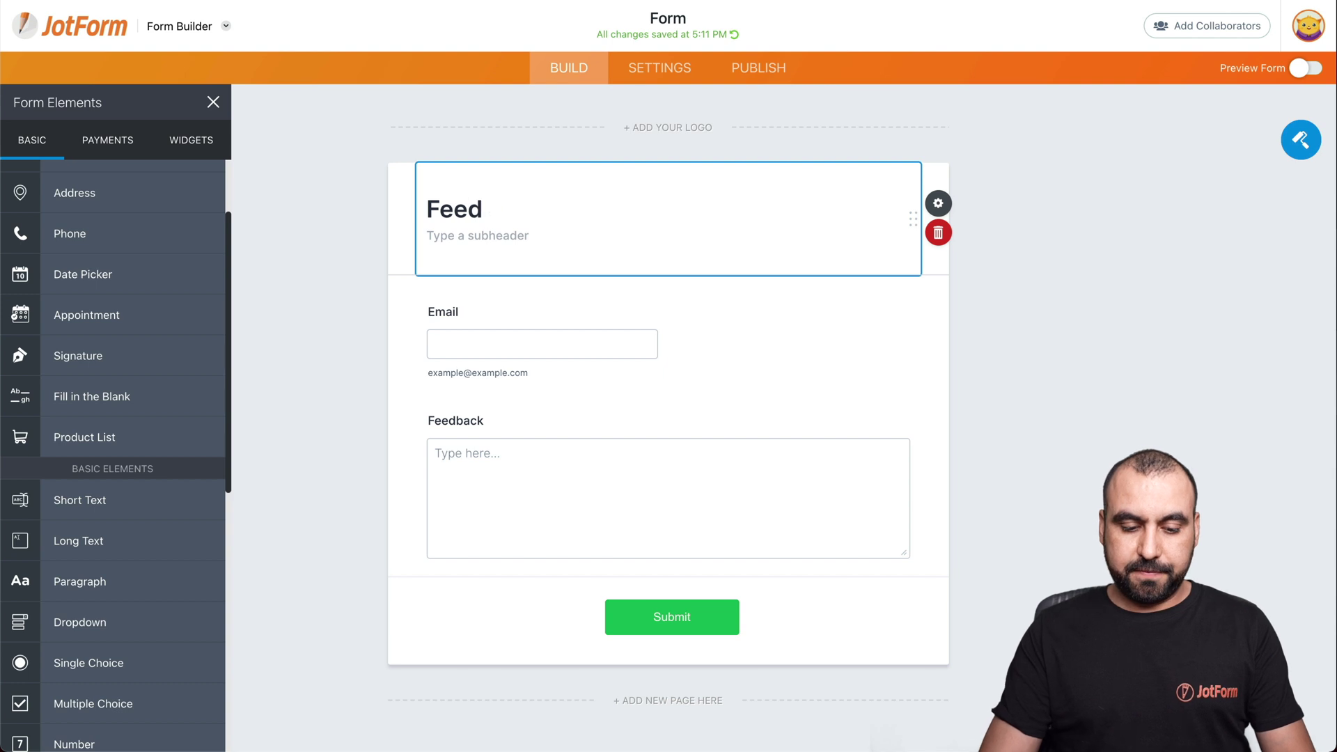
{"action": "type", "text": "back"}
{"action": "double_click", "coordinate": [349, 299]}
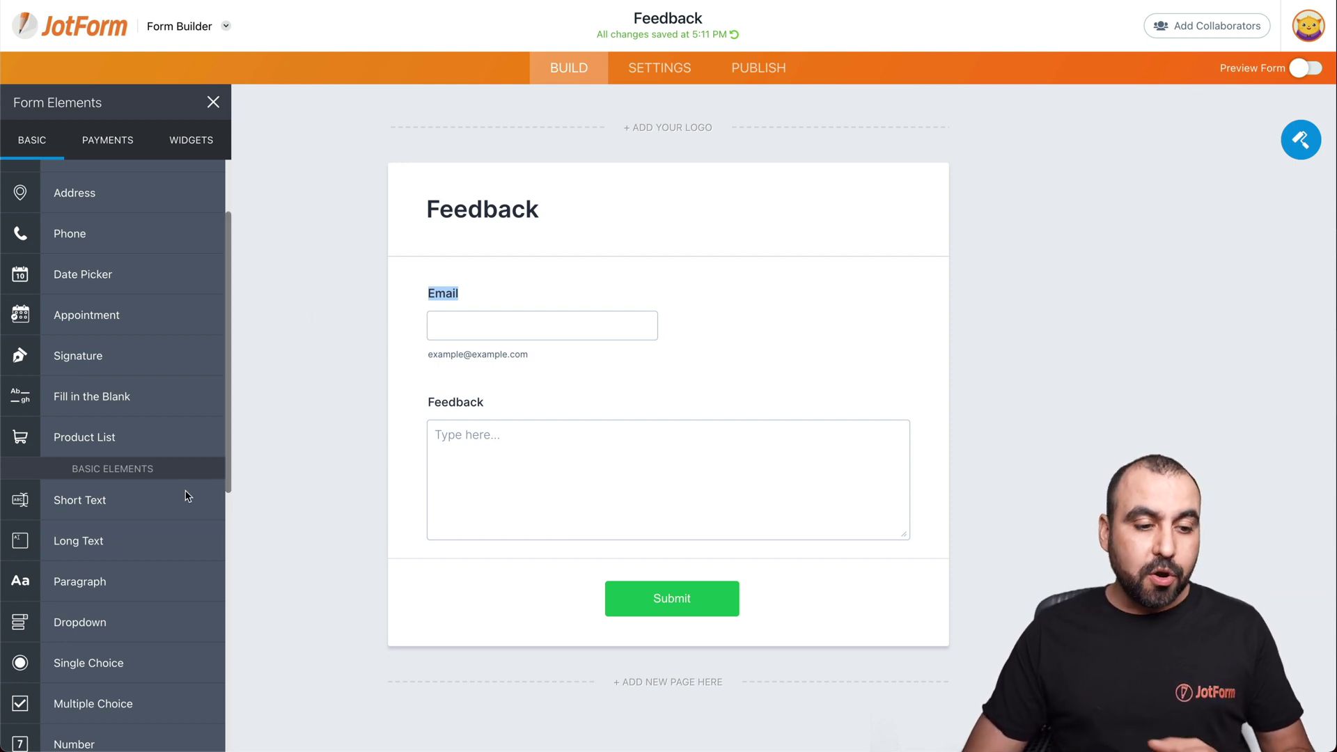
Step: Add a File Upload field labelled 'Screenshot' under the Feedback field
{"action": "scroll", "coordinate": [121, 593], "scroll_direction": "down", "scroll_amount": 3}
{"action": "scroll", "coordinate": [120, 594], "scroll_direction": "down", "scroll_amount": 1}
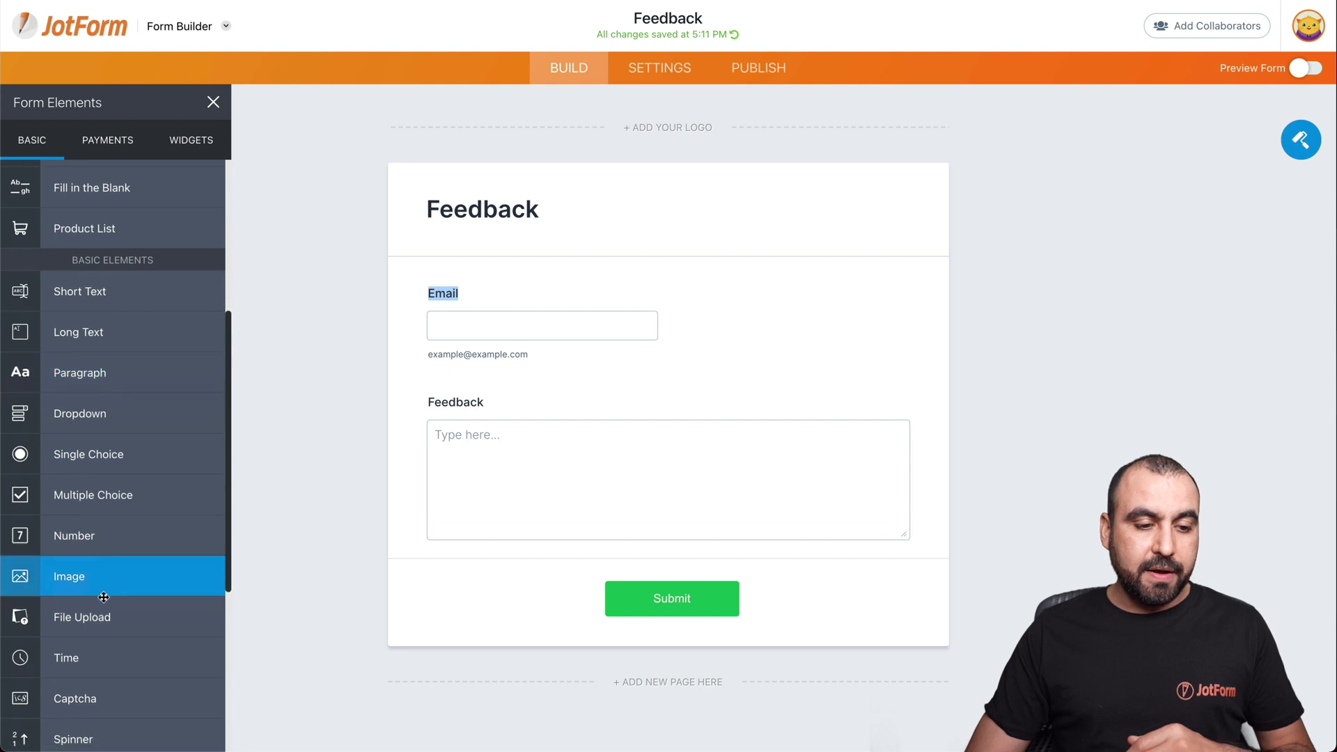
{"action": "left_click_drag", "start_coordinate": [53, 621], "coordinate": [583, 571]}
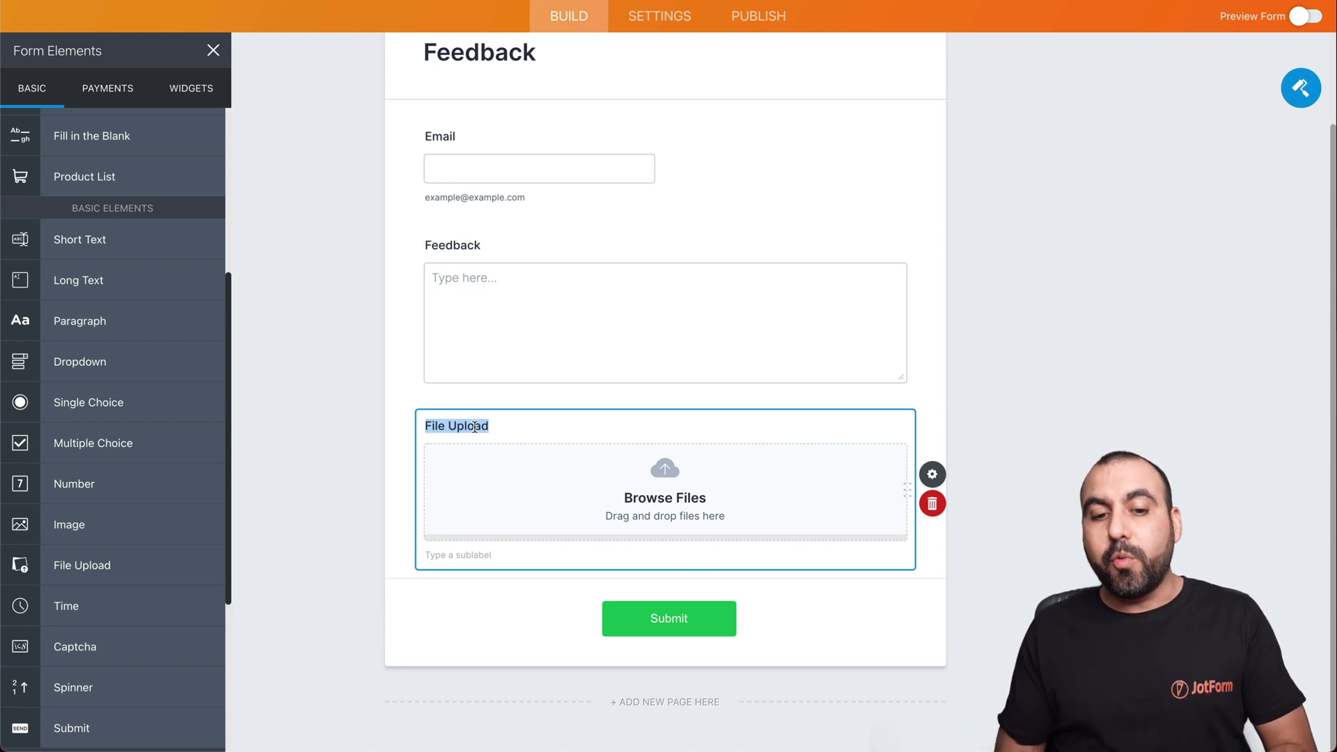
{"action": "type", "text": "Screenshot"}
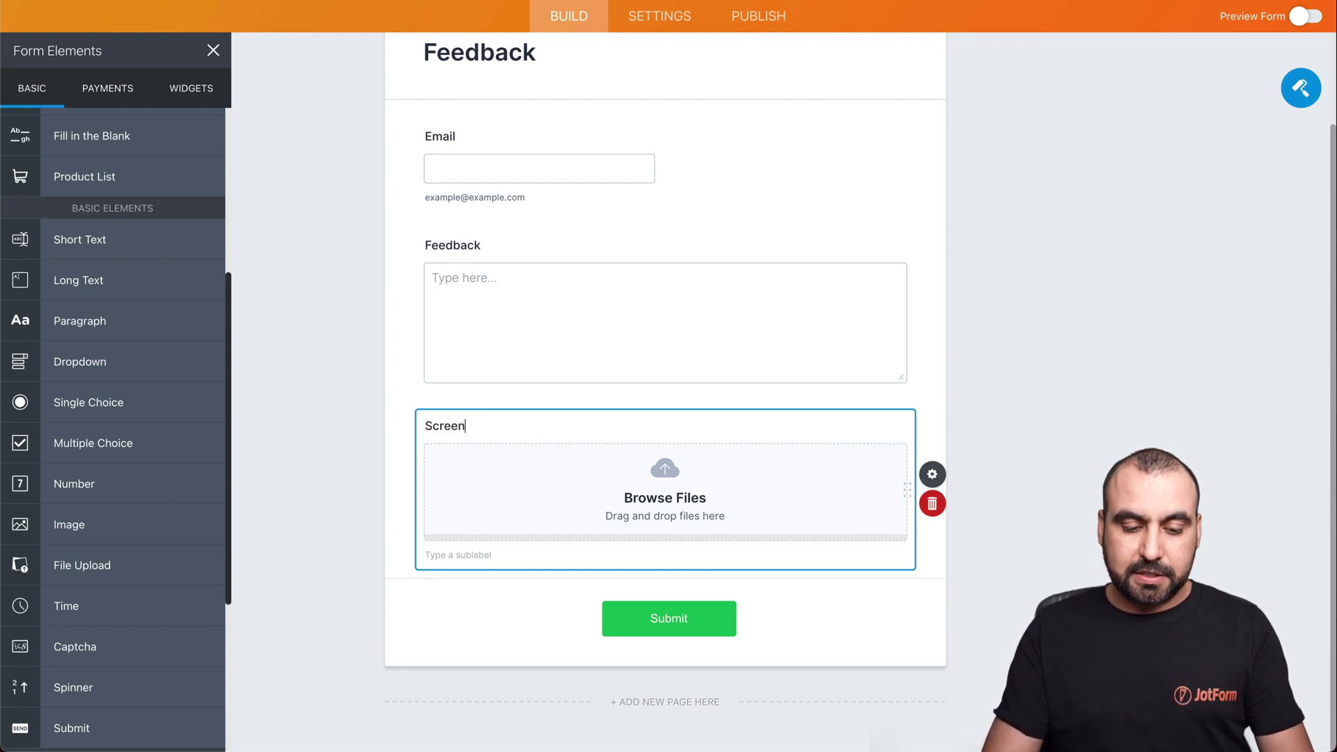
{"action": "left_click", "coordinate": [933, 474]}
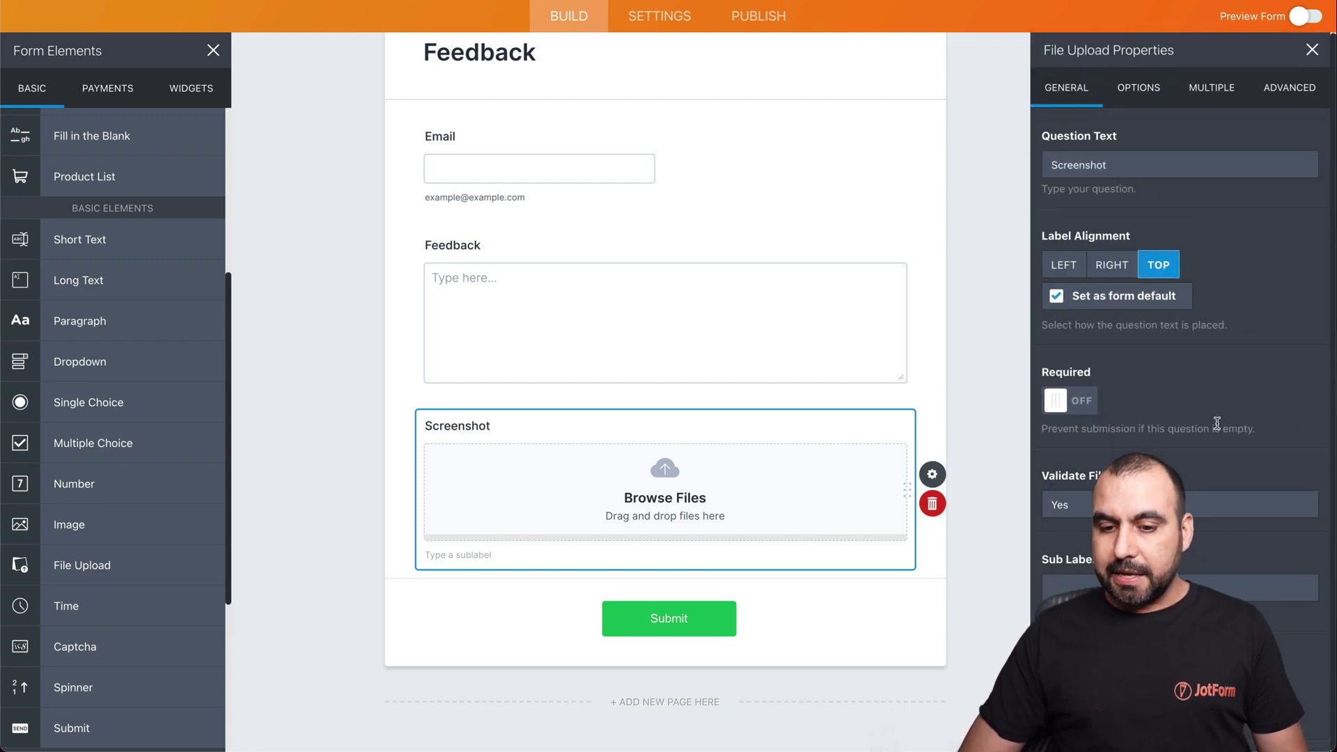
Step: Limit the Screenshot upload's allowed file types to jpg, jpeg, png and gif
{"action": "left_click", "coordinate": [1152, 104]}
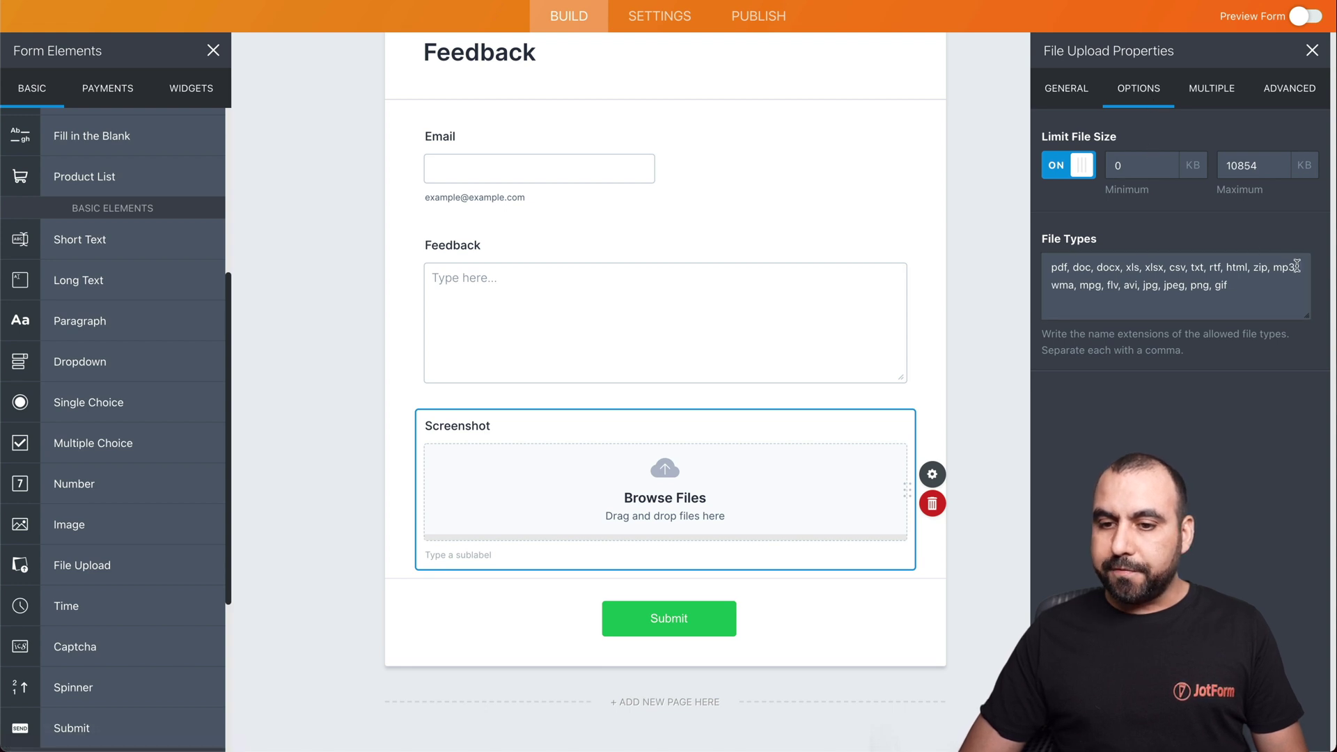
{"action": "left_click_drag", "start_coordinate": [1297, 267], "coordinate": [1043, 265]}
{"action": "key", "text": "BackSpace"}
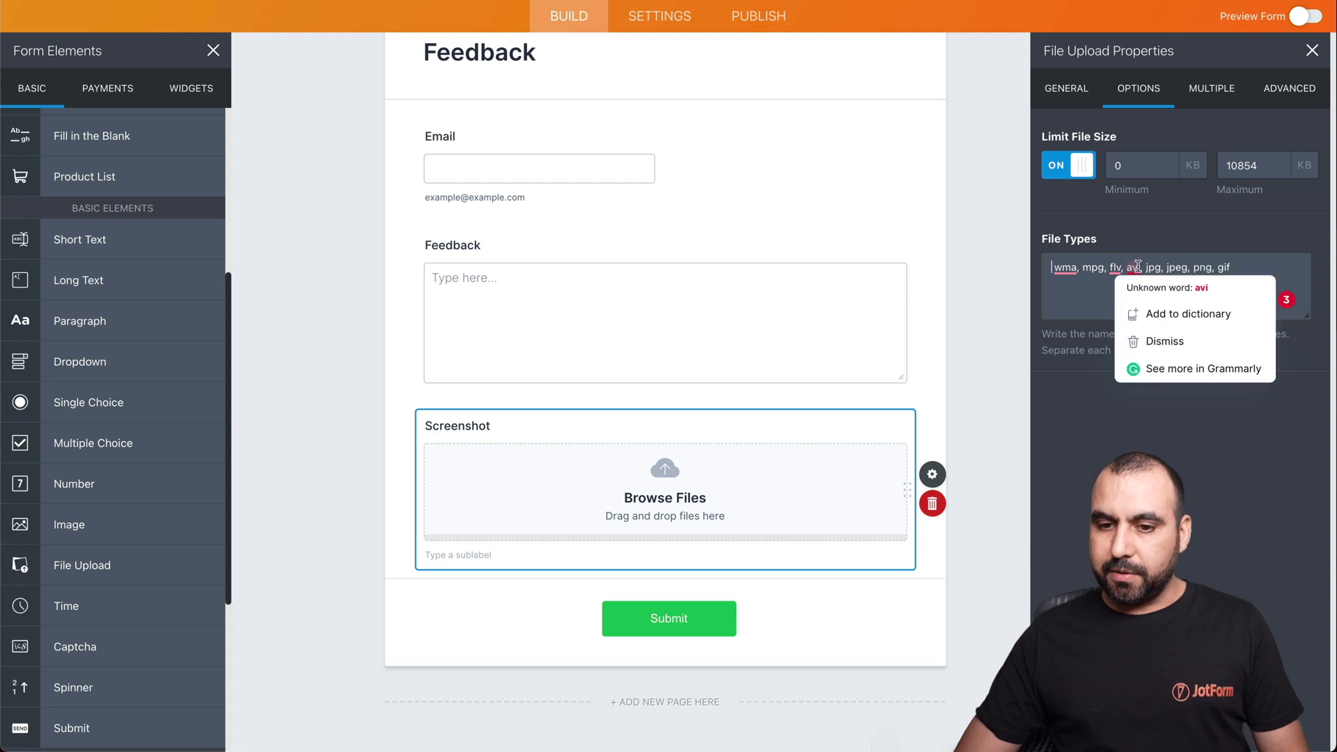
{"action": "left_click_drag", "start_coordinate": [1146, 268], "coordinate": [1039, 266]}
{"action": "key", "text": "BackSpace"}
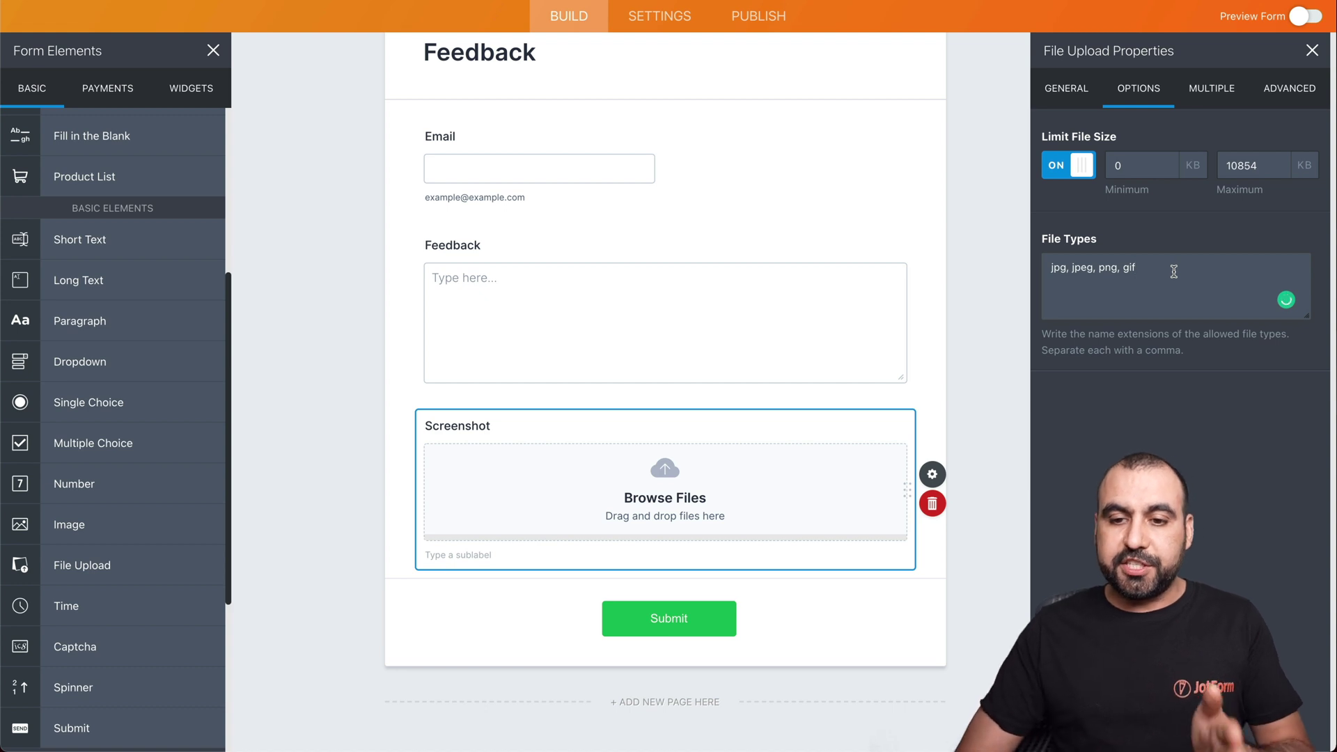
{"action": "left_click", "coordinate": [1129, 276]}
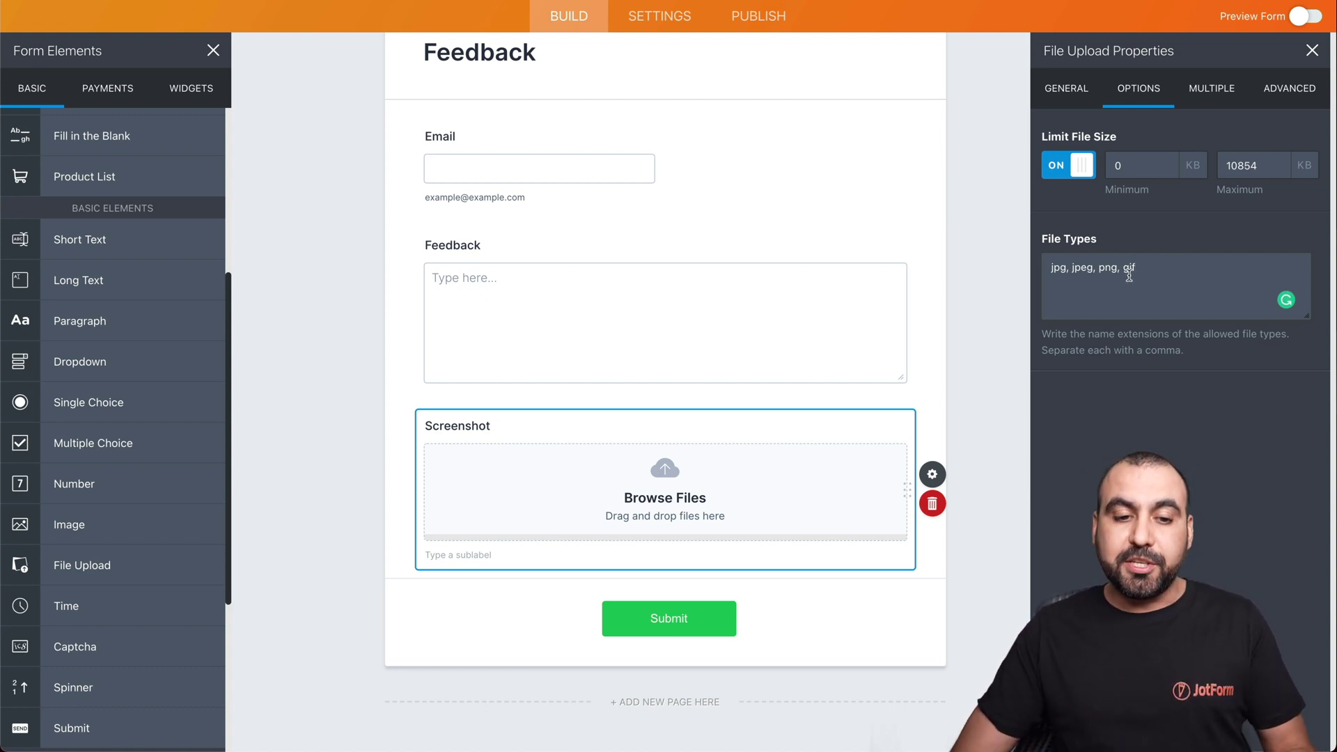
Step: Go to the form's Publish page to get its direct link
{"action": "scroll", "coordinate": [621, 394], "scroll_direction": "up", "scroll_amount": 2}
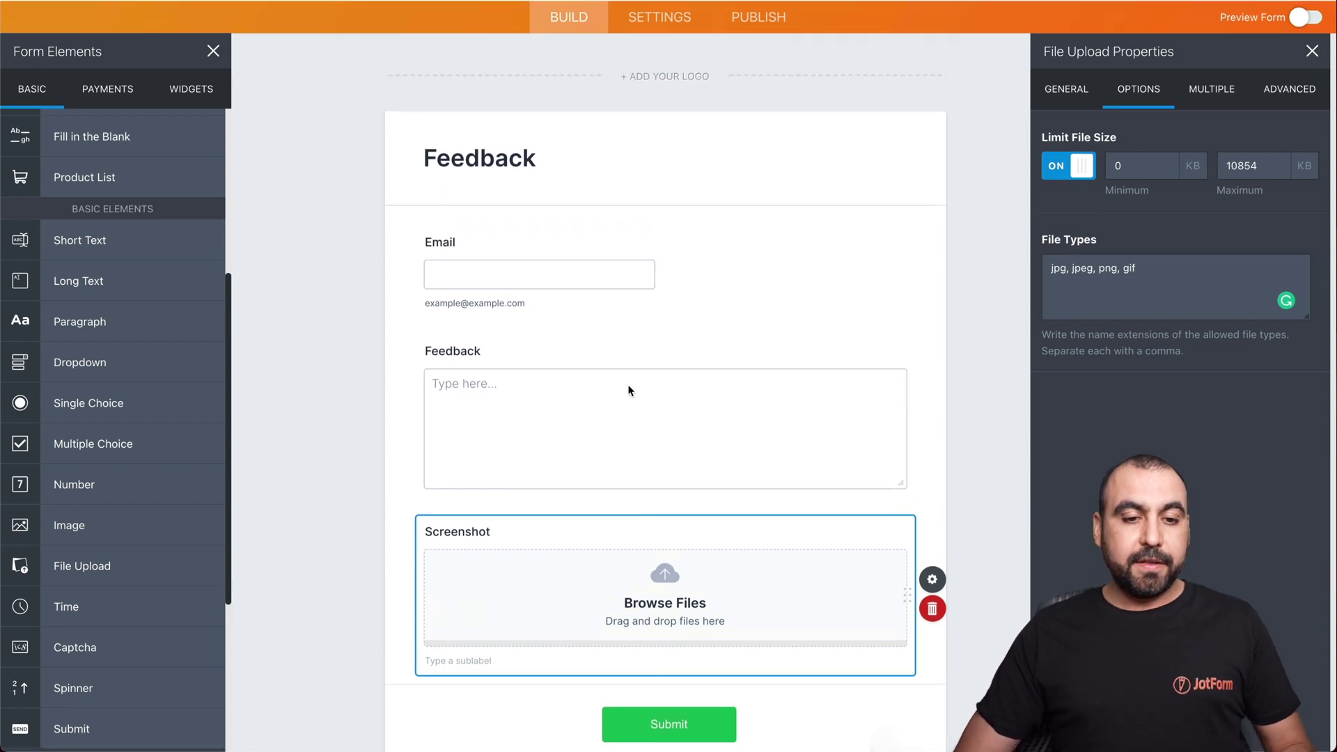
{"action": "scroll", "coordinate": [629, 391], "scroll_direction": "up", "scroll_amount": 1}
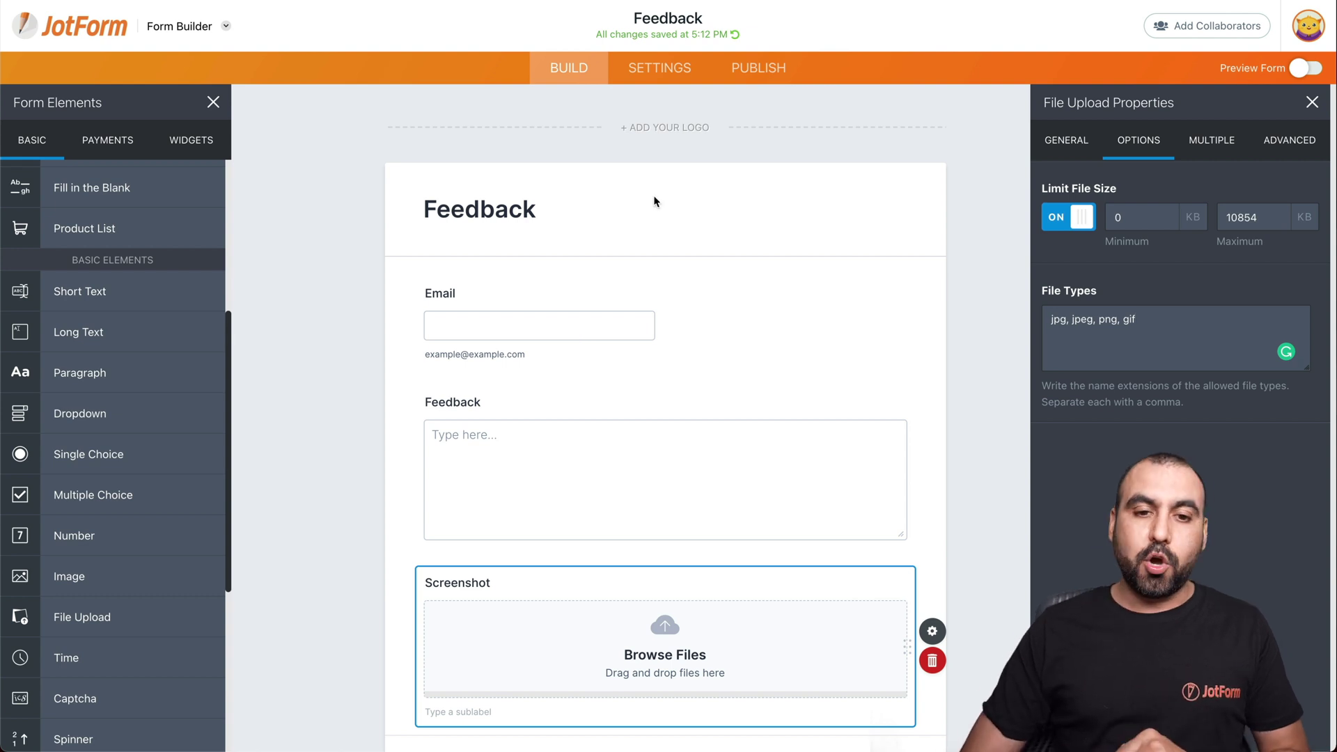
{"action": "left_click", "coordinate": [758, 68]}
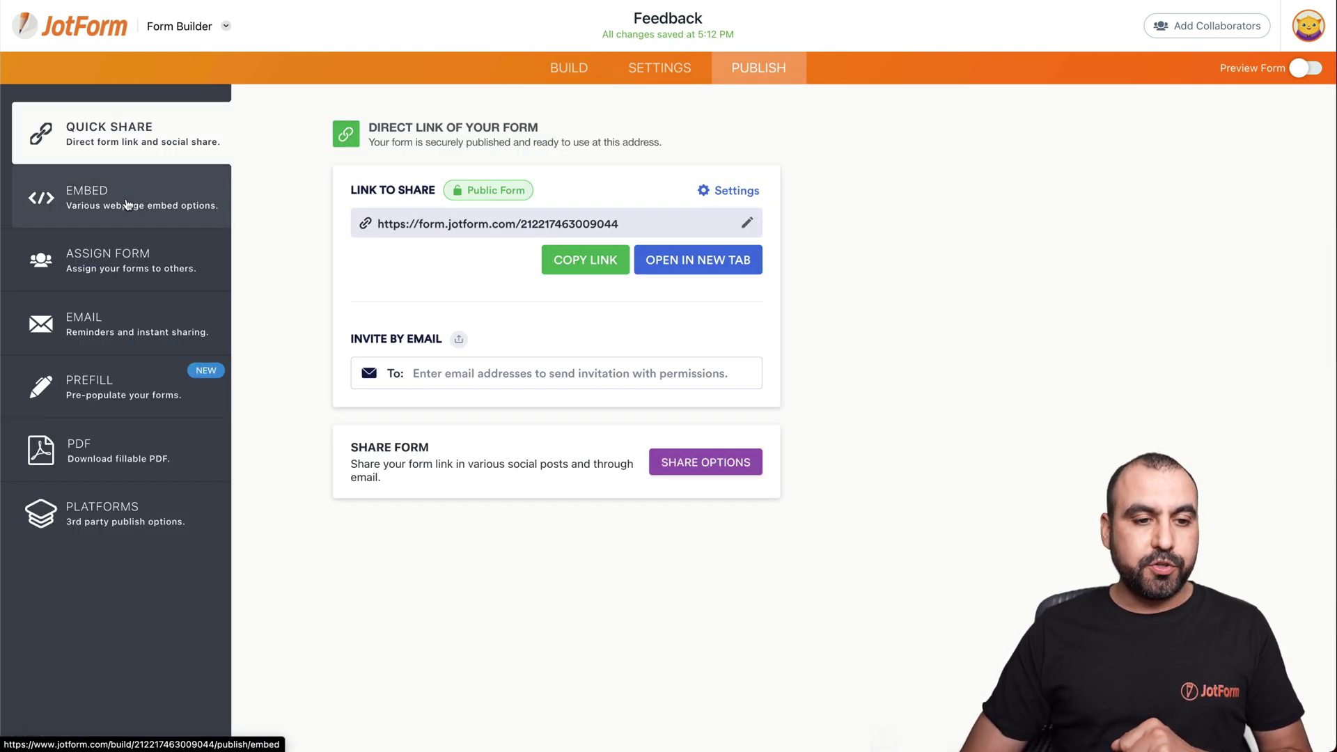
Step: Copy the Feedback Button embed code from the Publish Embed options
{"action": "left_click", "coordinate": [126, 204]}
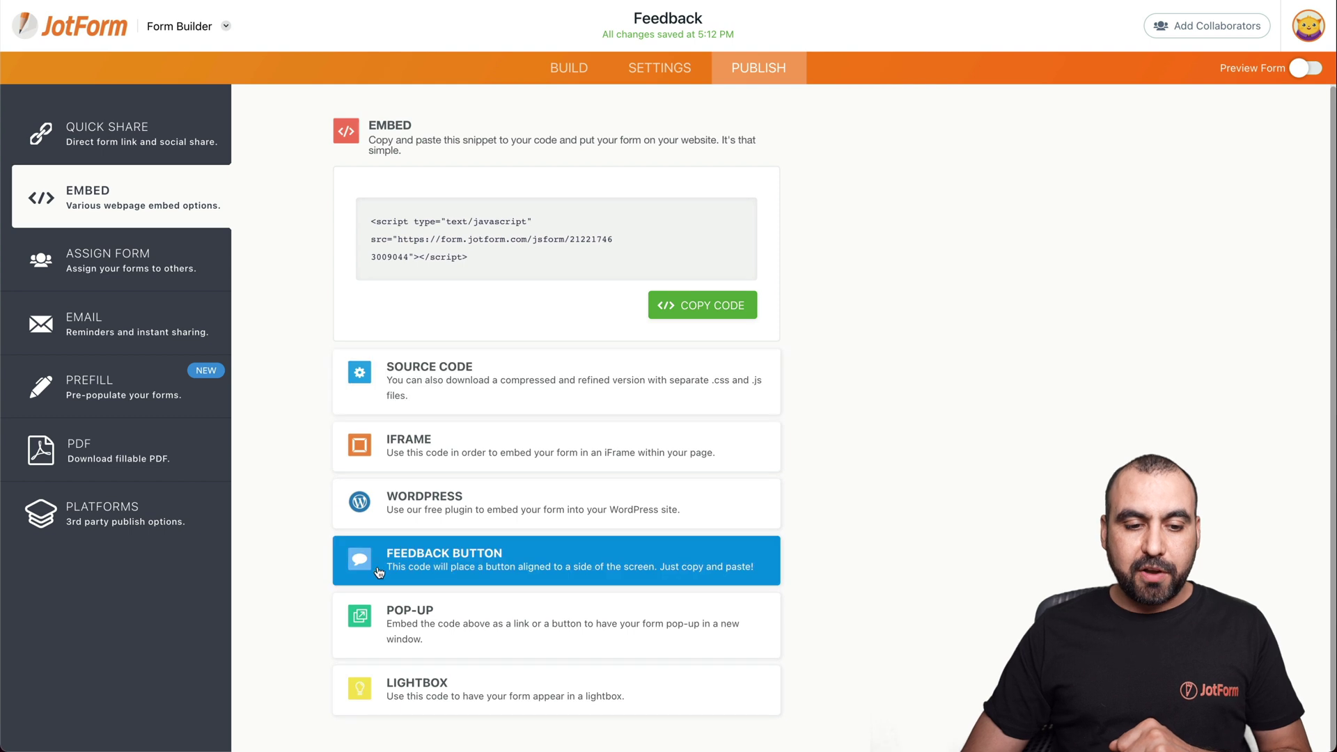
{"action": "left_click", "coordinate": [444, 569]}
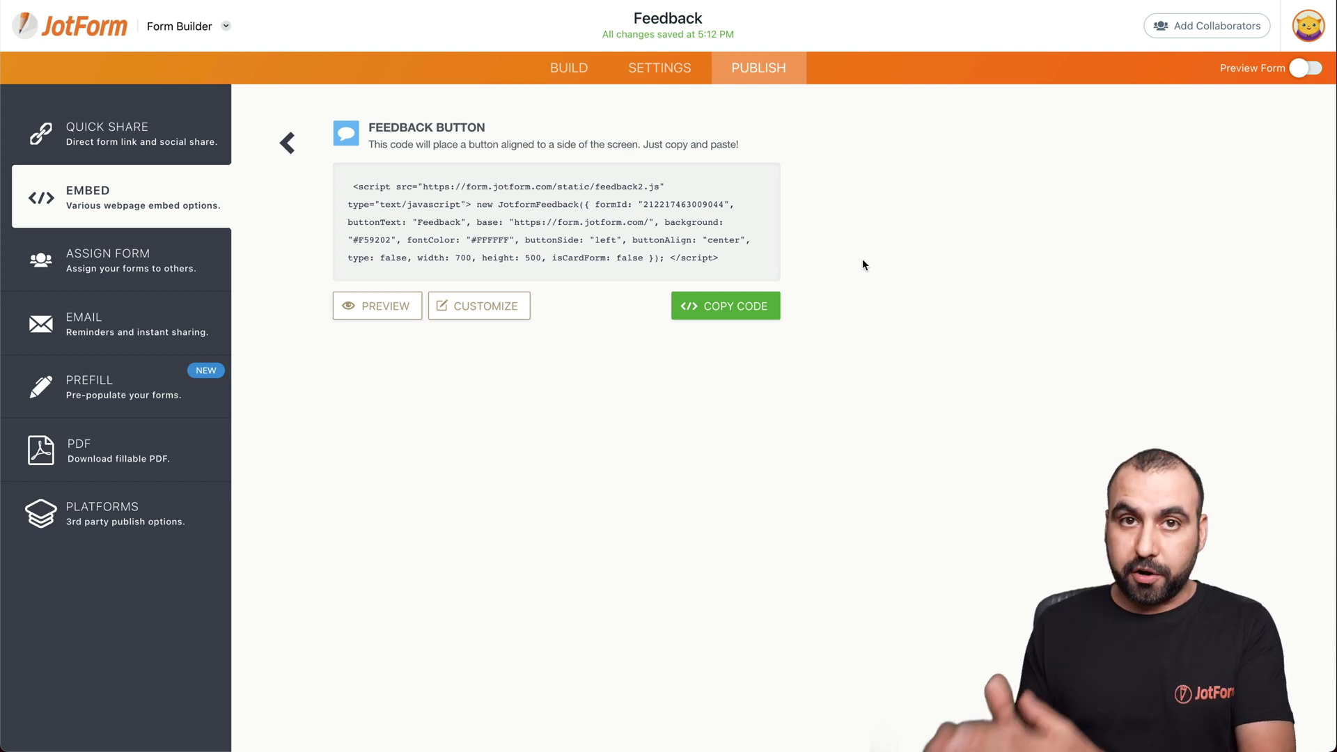
{"action": "left_click", "coordinate": [725, 305]}
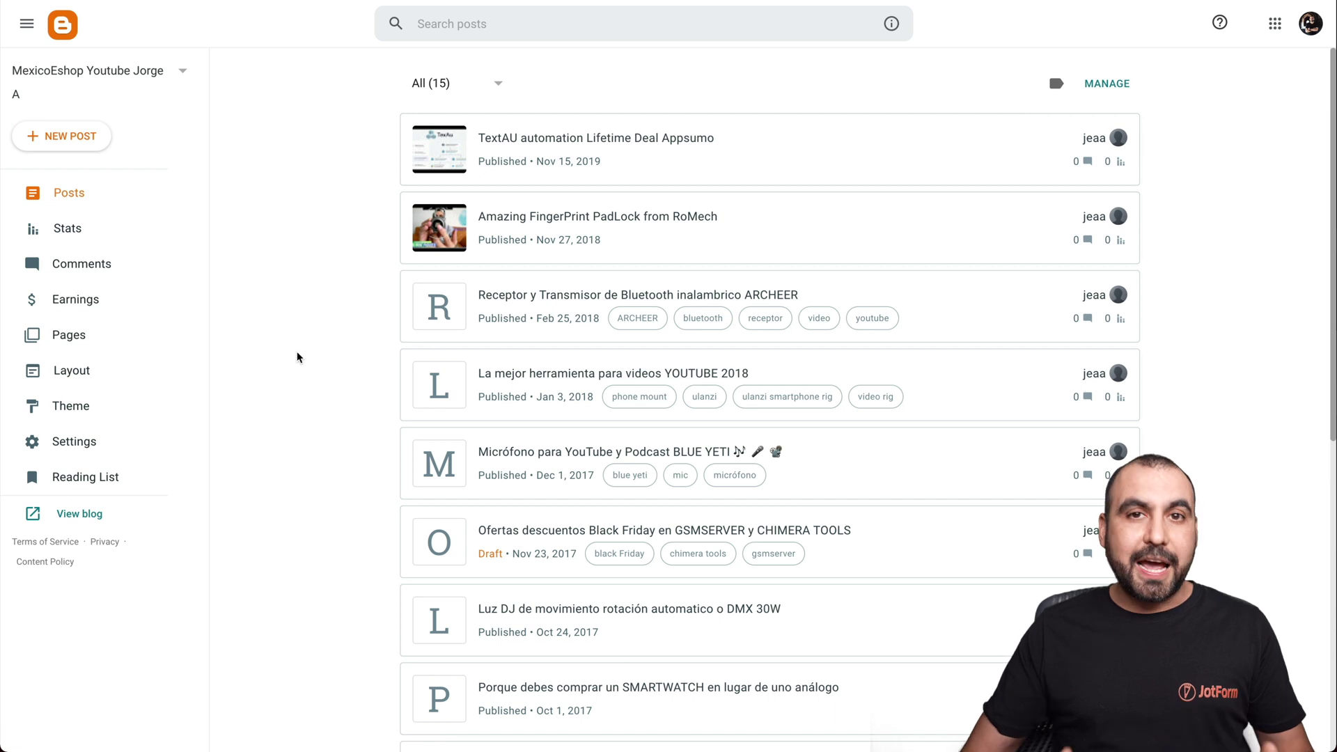
Step: Open the blog's Layout page in Blogger
{"action": "left_click", "coordinate": [102, 369]}
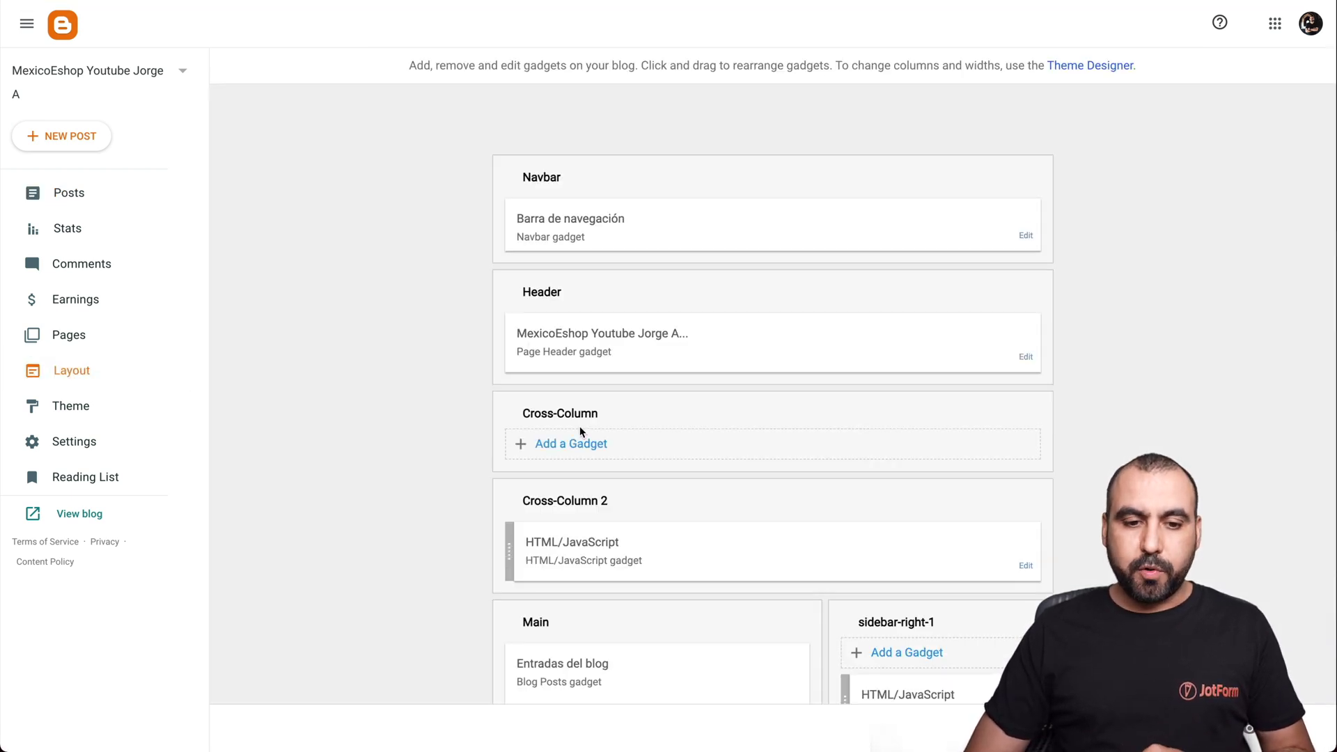
Step: Add an HTML/JavaScript gadget titled 'Feedback' to Cross-Column containing the pasted JotForm script
{"action": "left_click", "coordinate": [569, 443]}
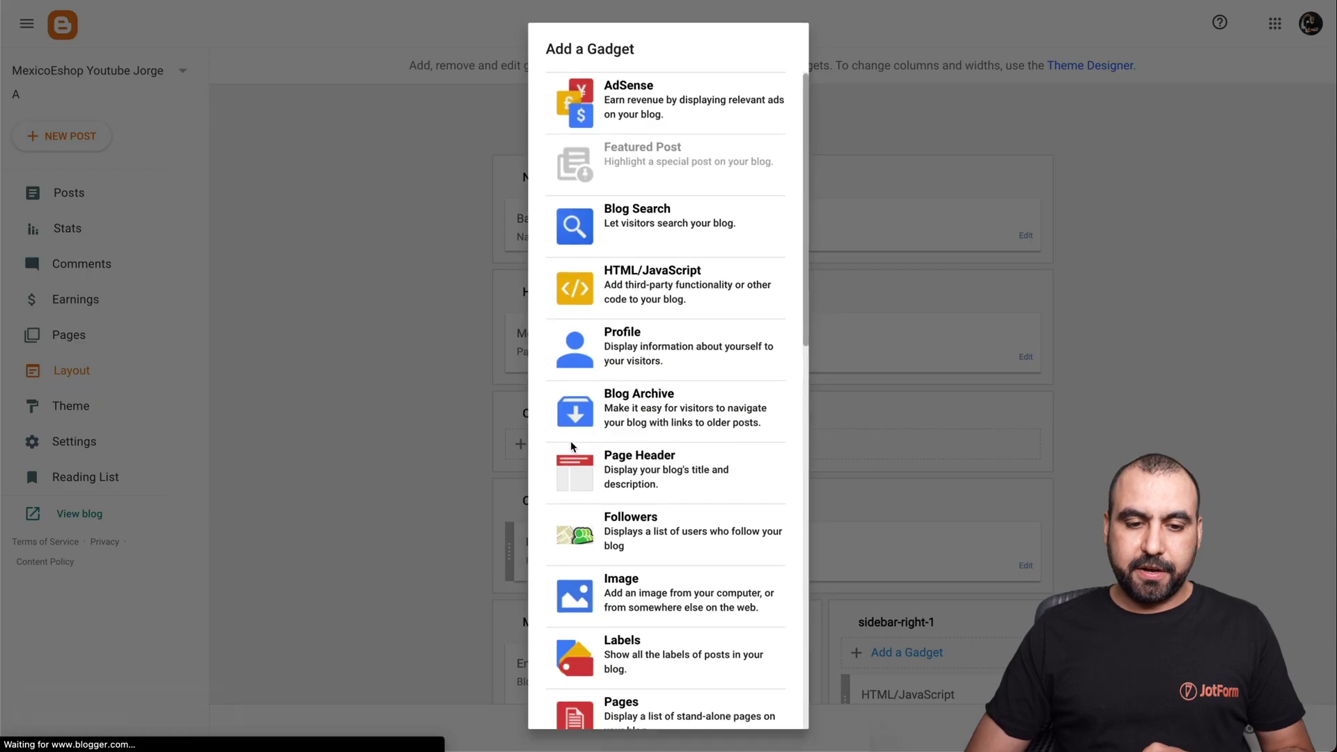
{"action": "left_click", "coordinate": [657, 282]}
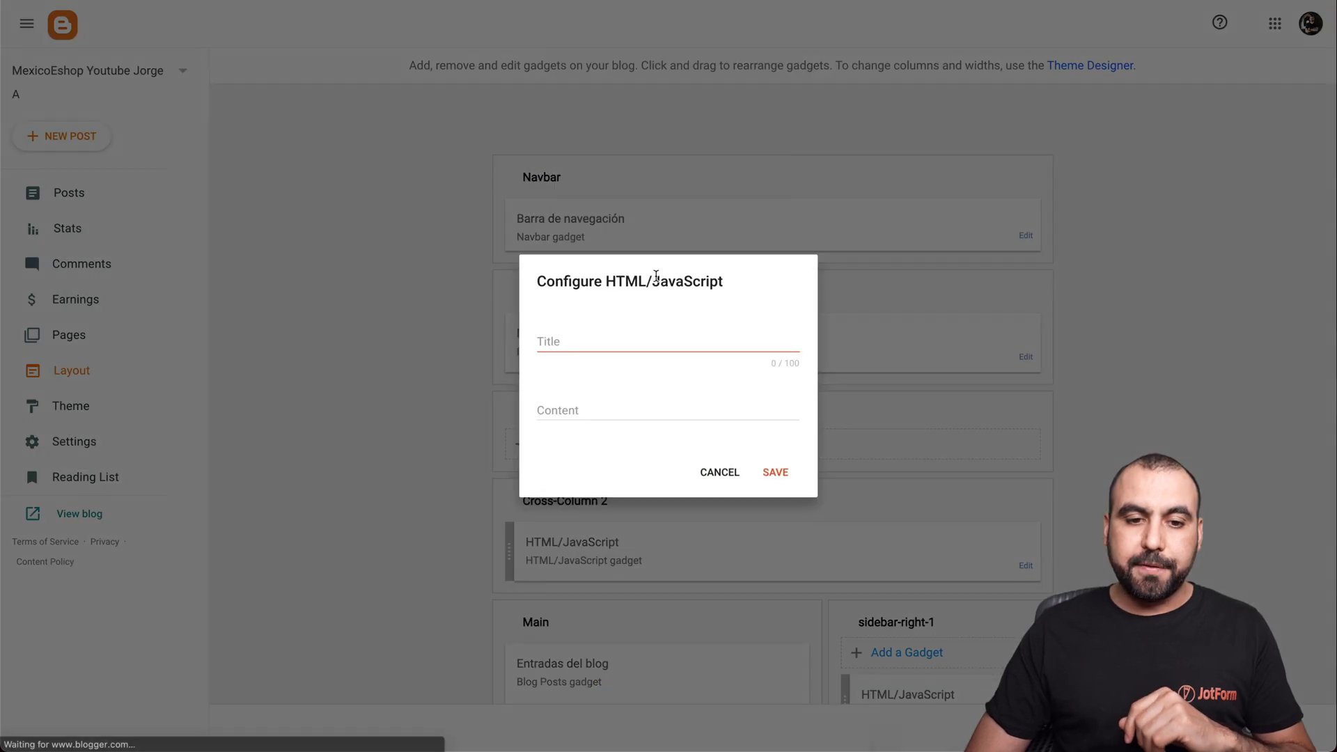
{"action": "left_click", "coordinate": [628, 335]}
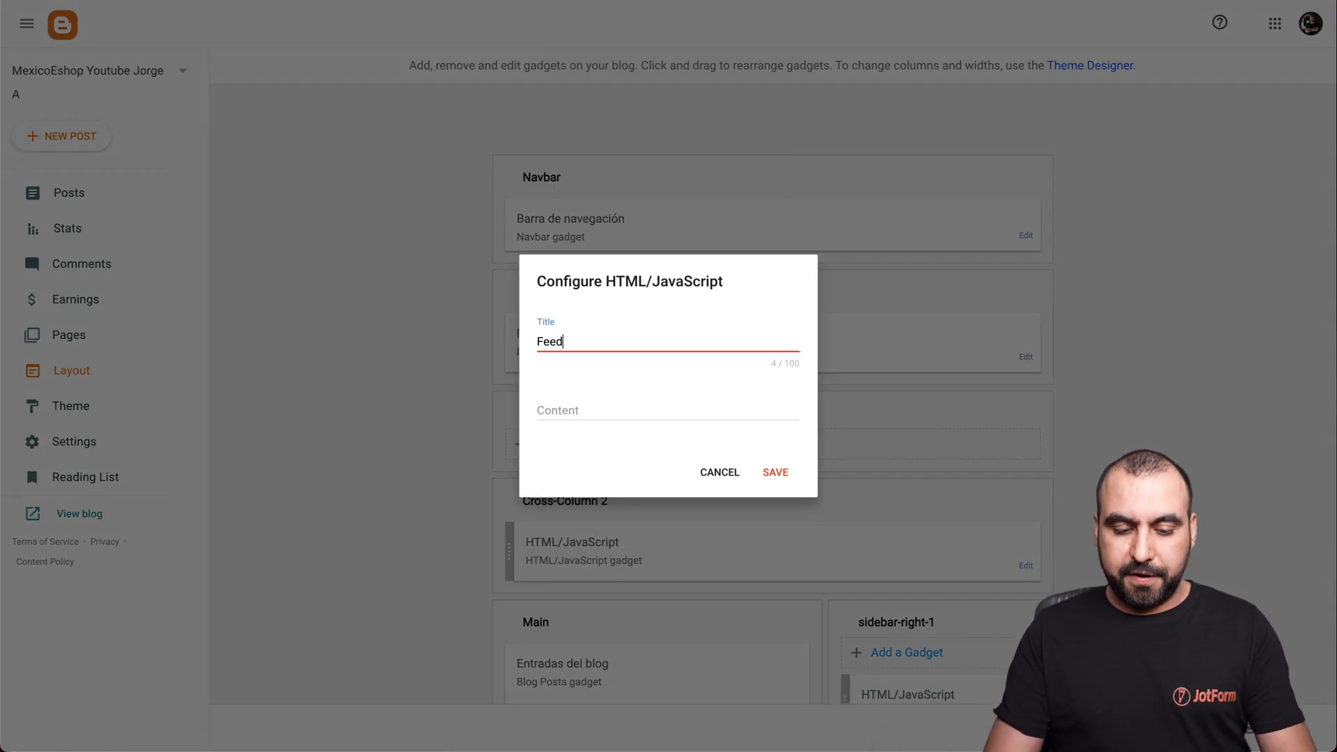
{"action": "left_click", "coordinate": [635, 401]}
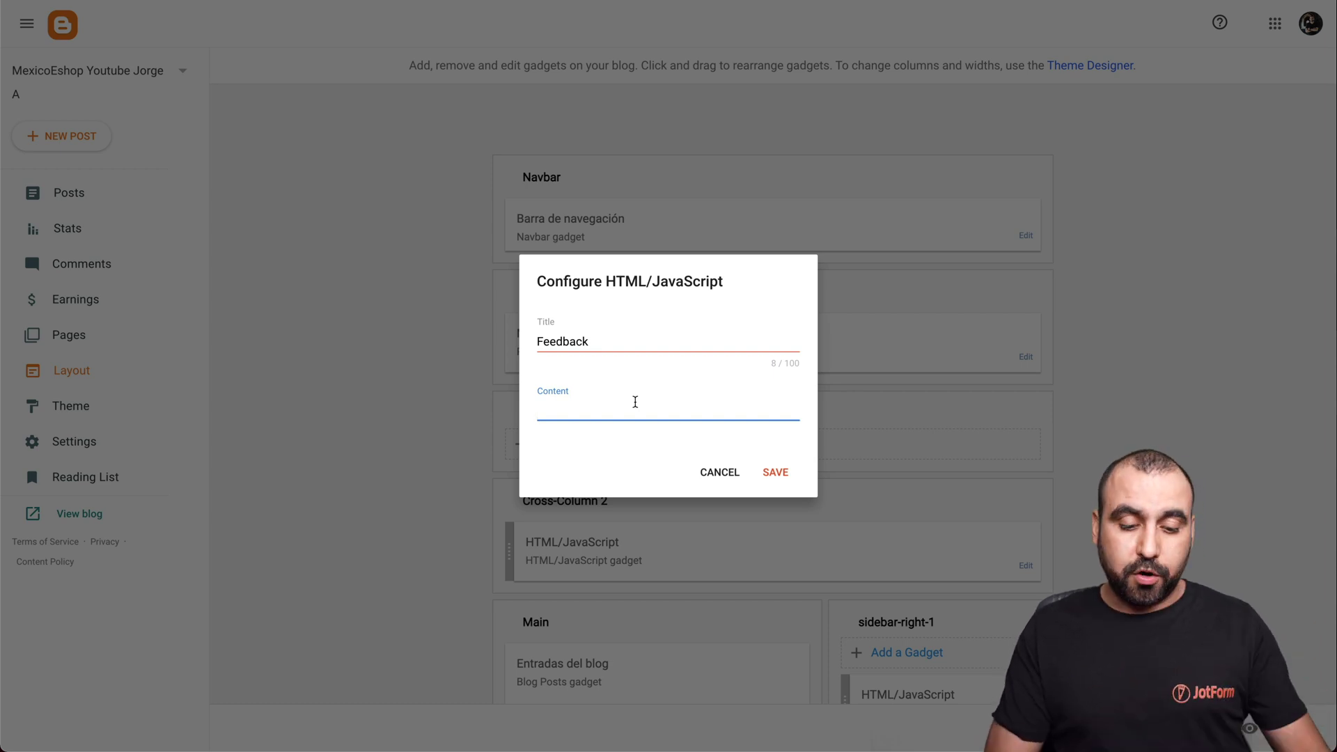
{"action": "key", "text": "ctrl+v"}
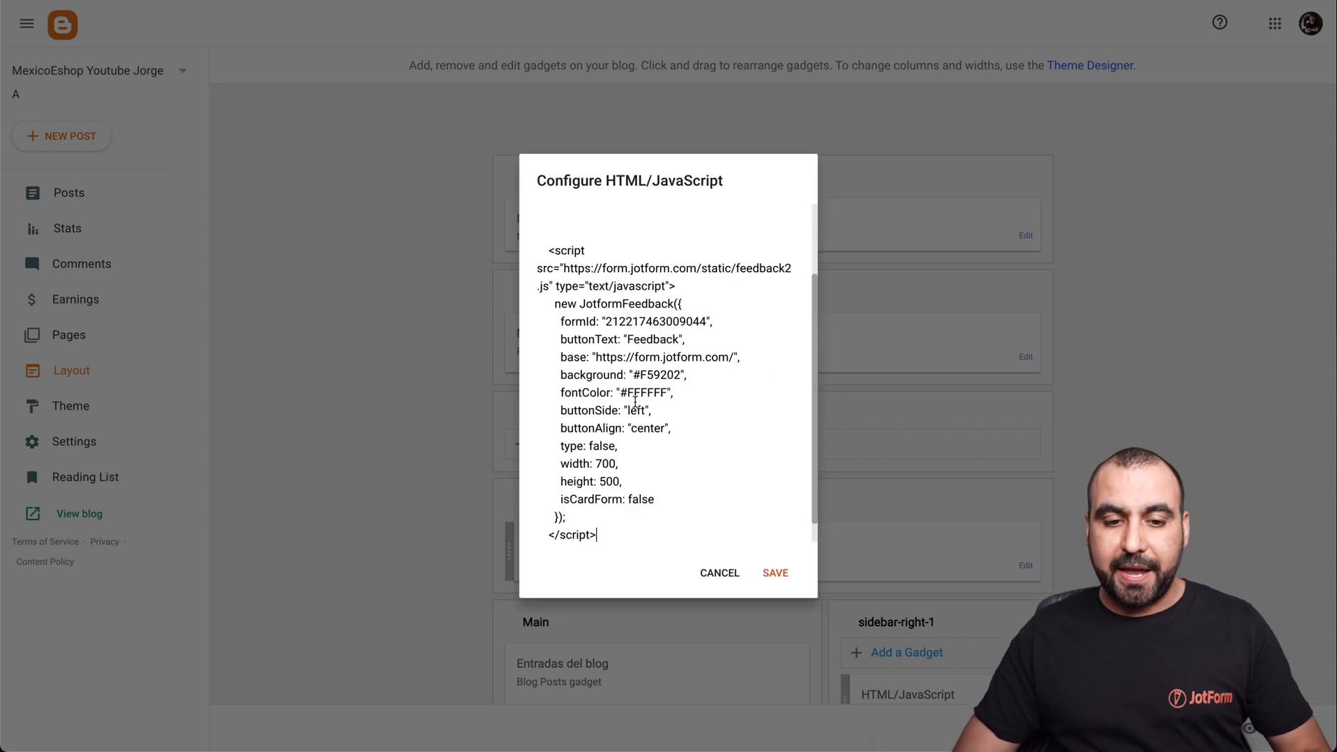
{"action": "left_click", "coordinate": [775, 571]}
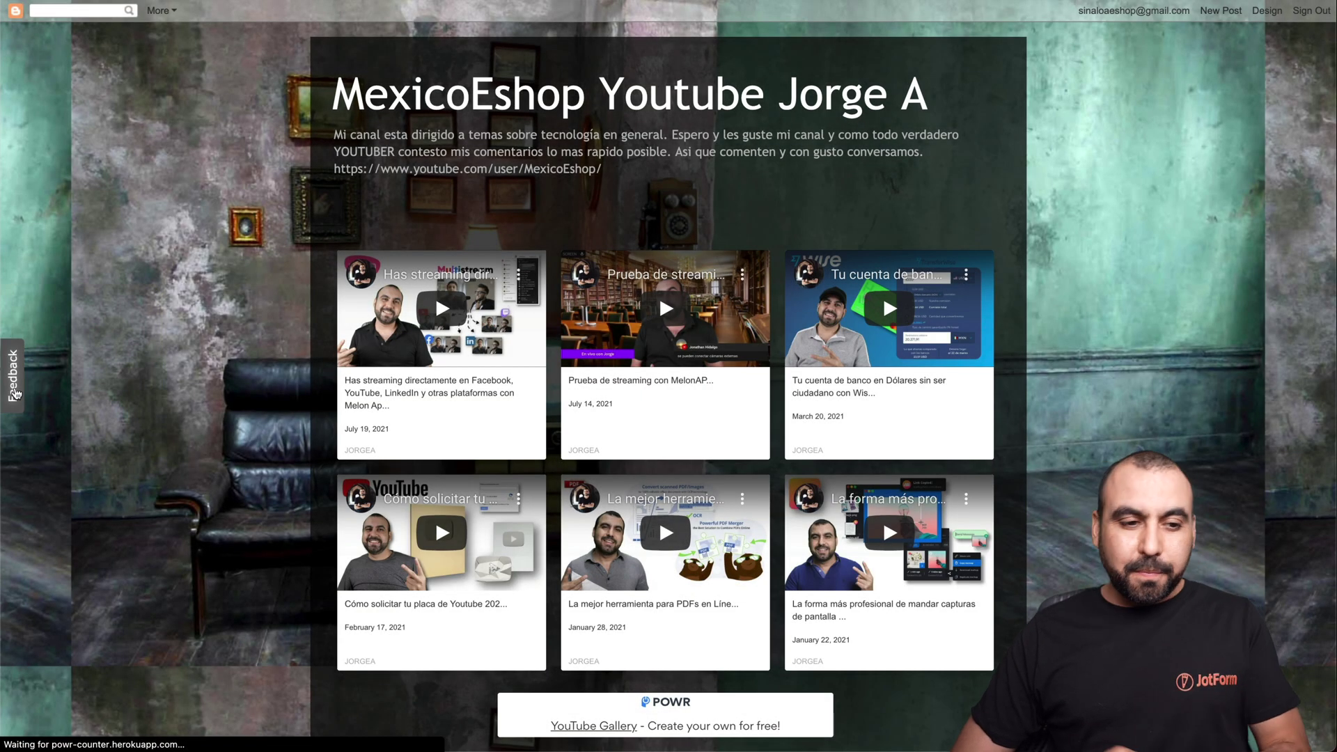
{"action": "left_click", "coordinate": [16, 394]}
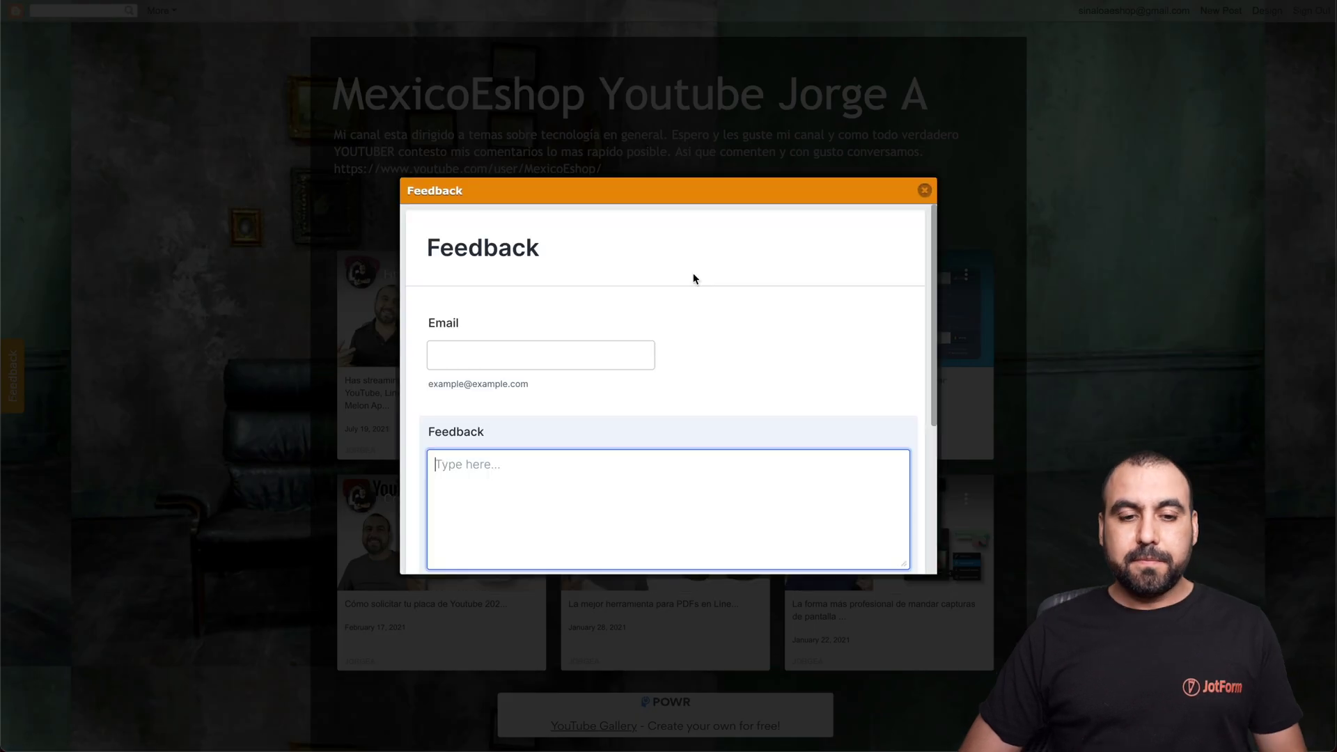
{"action": "scroll", "coordinate": [692, 278], "scroll_direction": "down", "scroll_amount": 1}
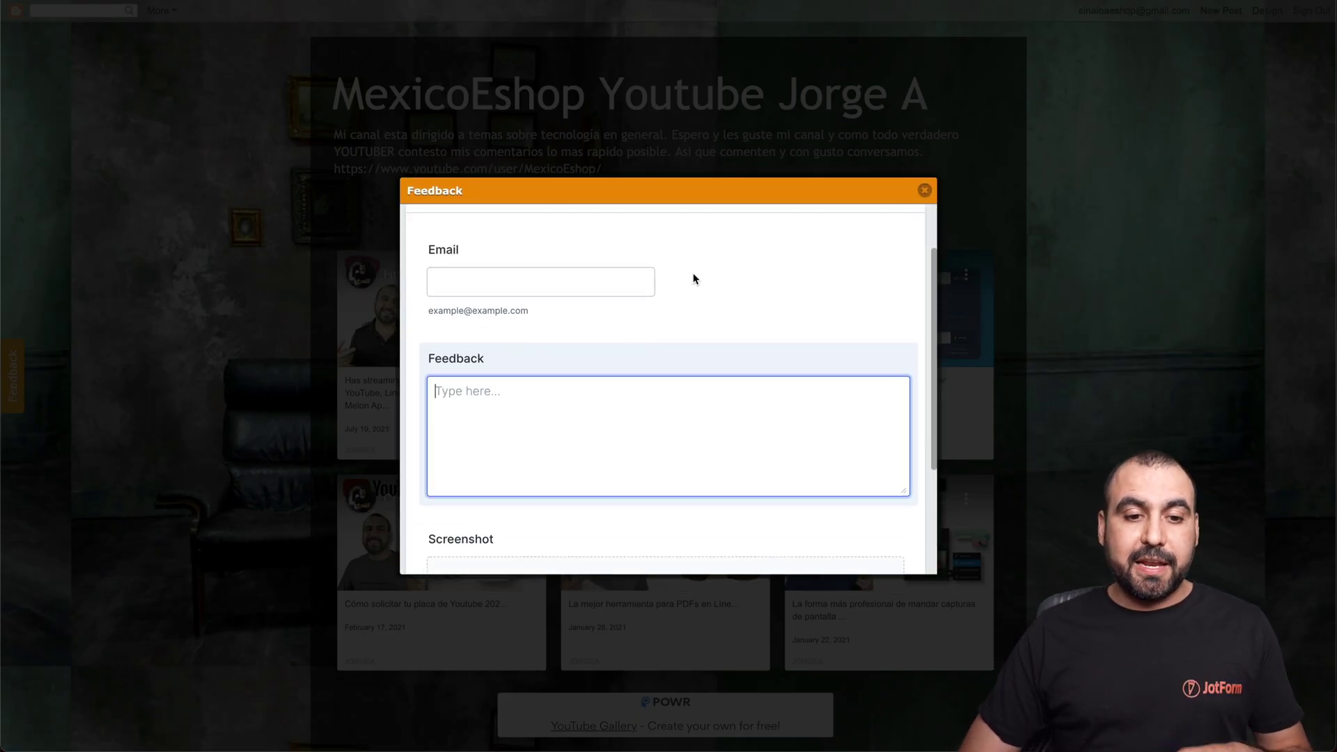
{"action": "scroll", "coordinate": [566, 385], "scroll_direction": "down", "scroll_amount": 2}
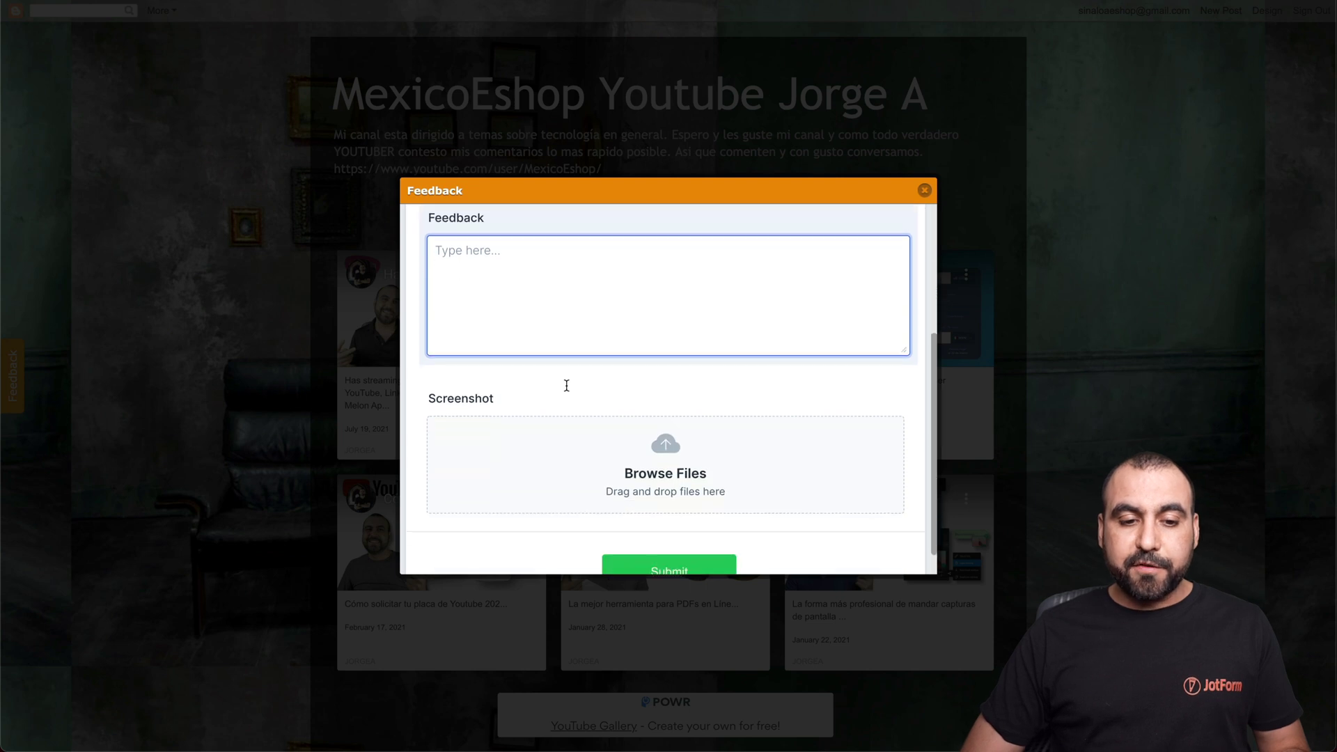
{"action": "scroll", "coordinate": [567, 385], "scroll_direction": "down", "scroll_amount": 1}
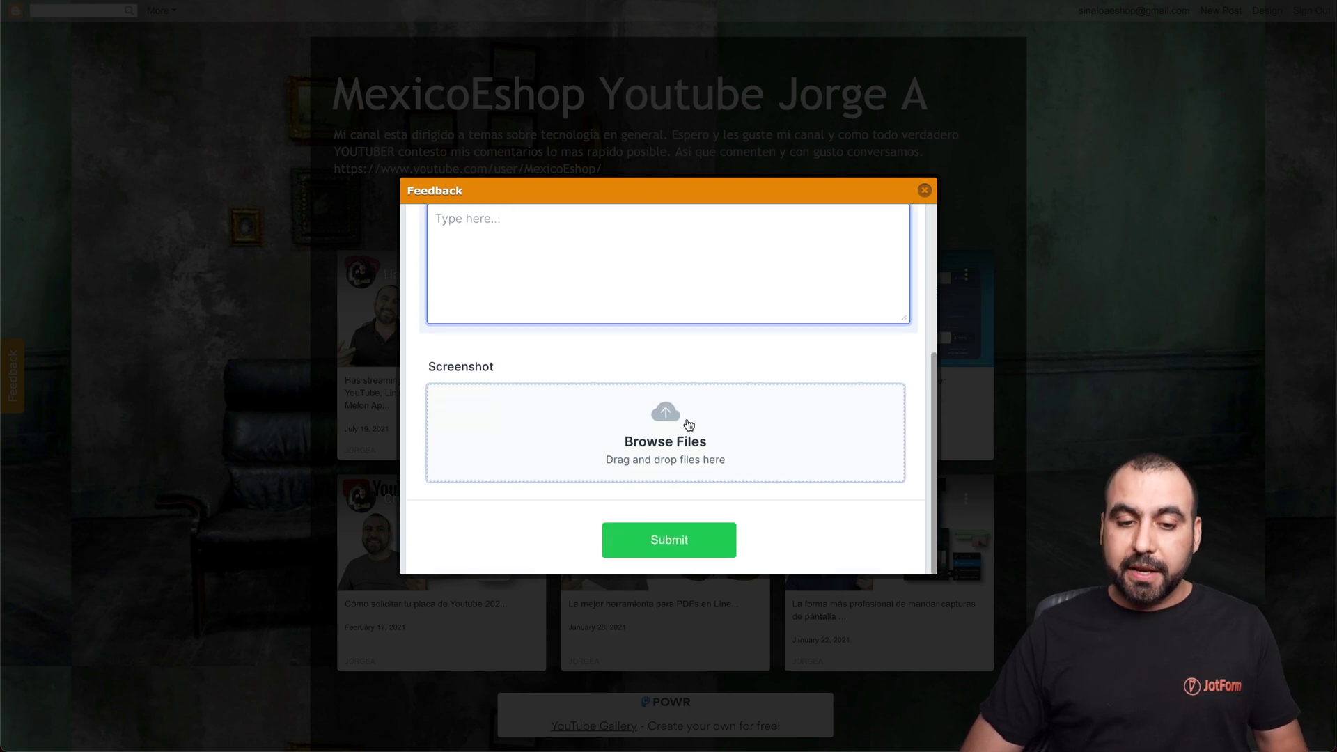
{"action": "left_click", "coordinate": [925, 191]}
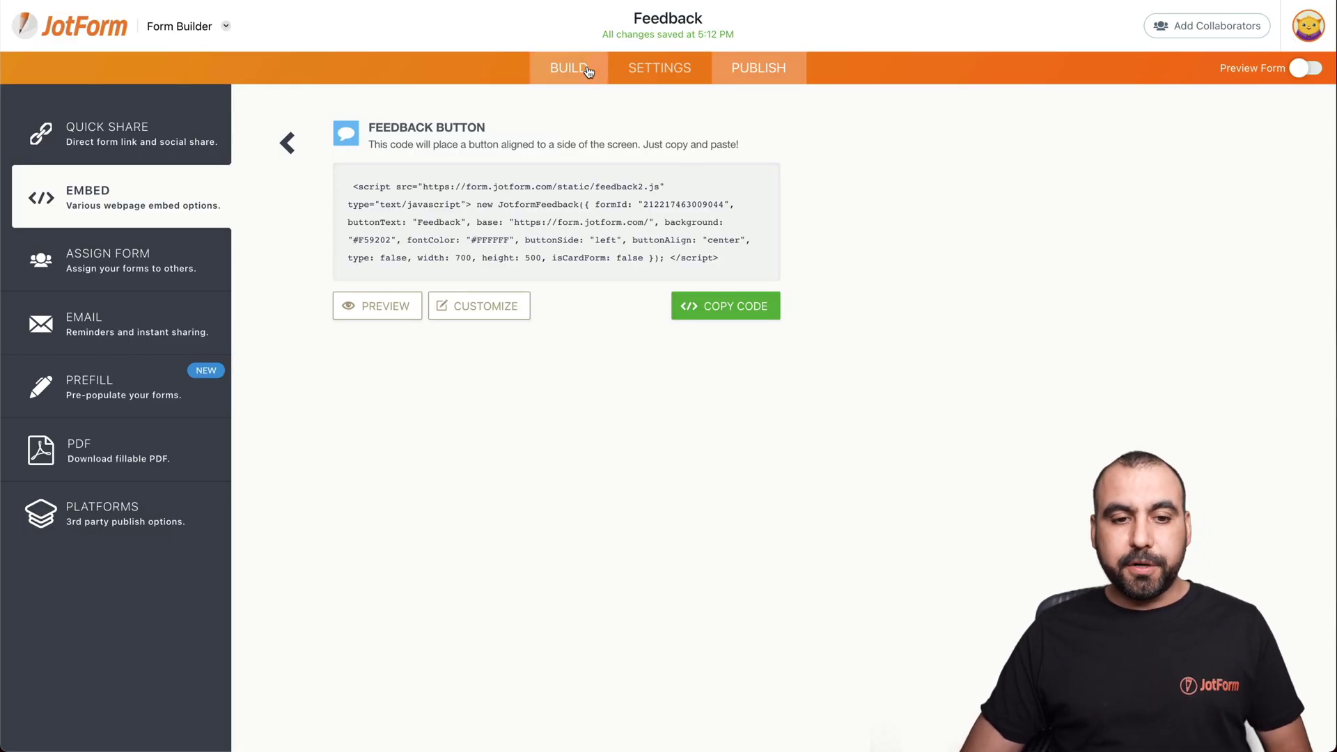
Step: Review the Feedback form's Screenshot field in the builder, then return to Publish
{"action": "left_click", "coordinate": [569, 67]}
{"action": "scroll", "coordinate": [699, 443], "scroll_direction": "down", "scroll_amount": 1}
{"action": "scroll", "coordinate": [699, 443], "scroll_direction": "down", "scroll_amount": 1}
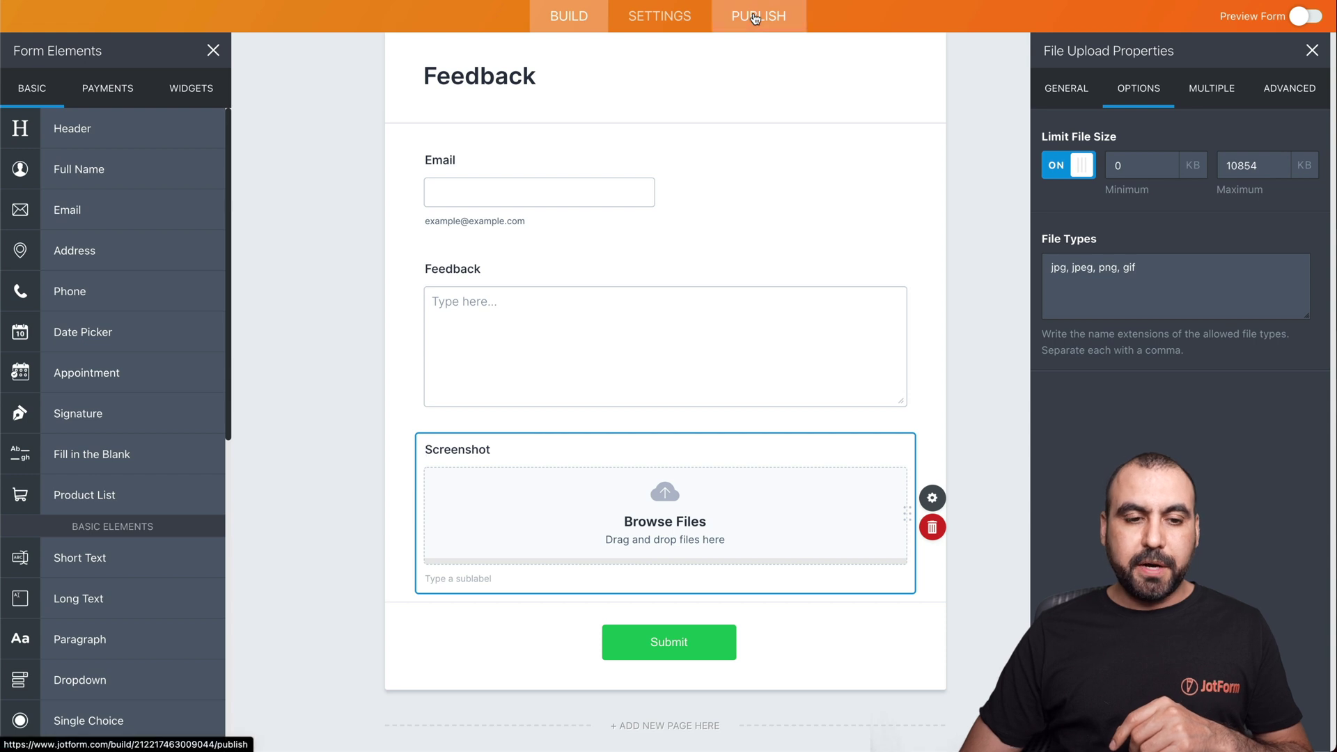
{"action": "left_click", "coordinate": [756, 16]}
Step: Show the Feedback Button embed script again and select all of it
{"action": "left_click", "coordinate": [104, 197]}
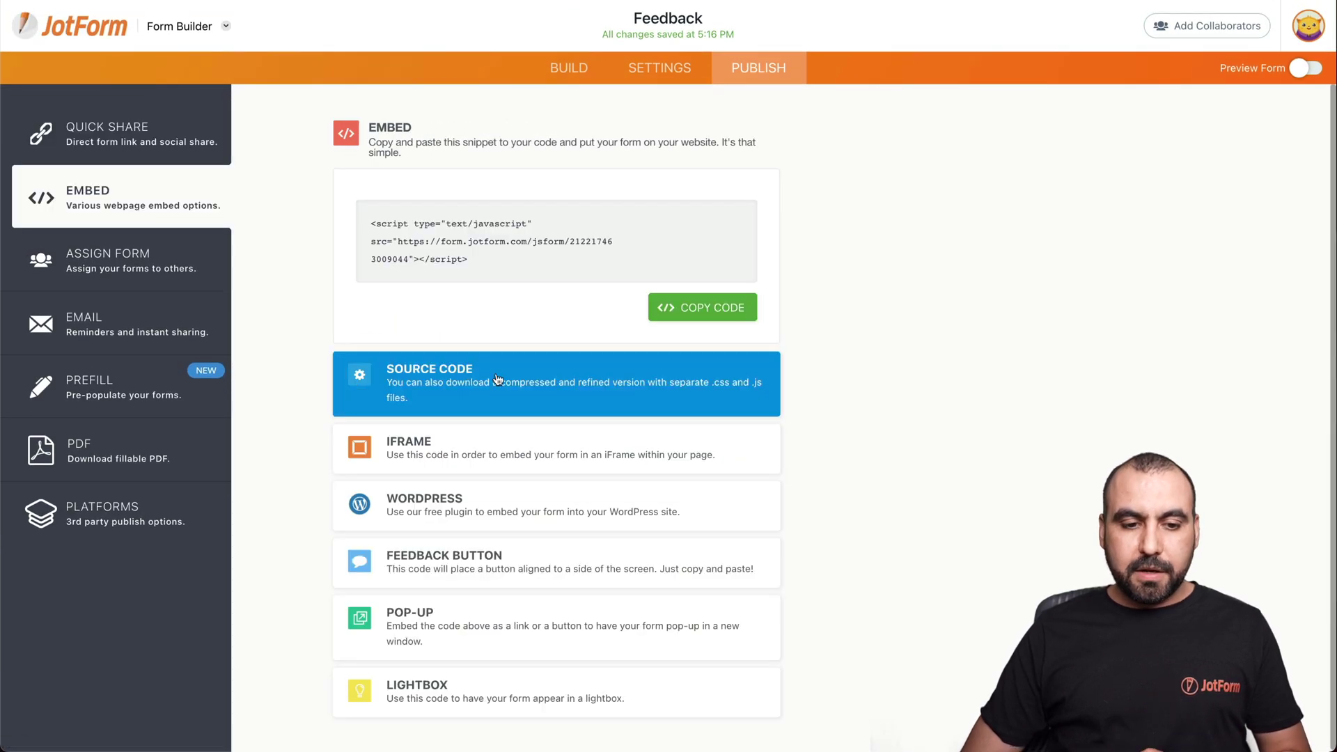
{"action": "left_click", "coordinate": [491, 554]}
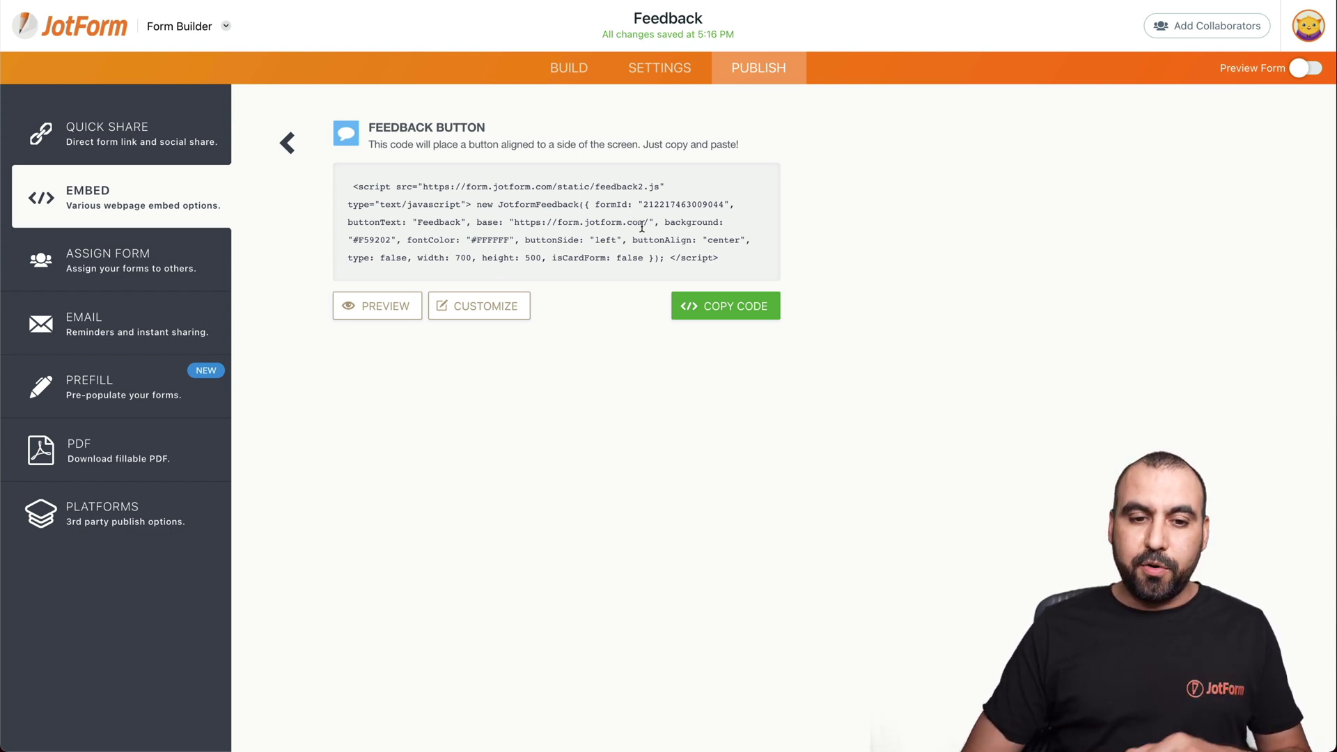
{"action": "left_click", "coordinate": [606, 237]}
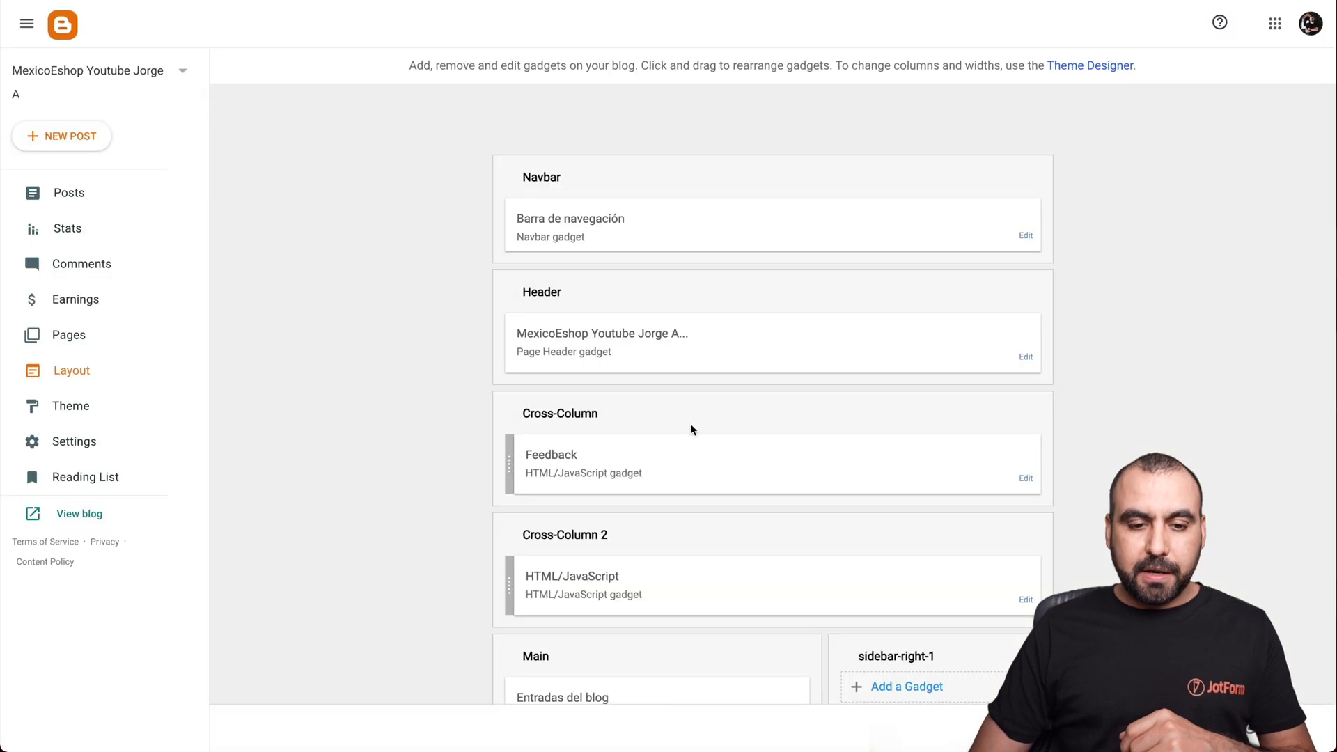
Step: Change the Feedback gadget's buttonSide from left to right, save, and reload the live blog
{"action": "scroll", "coordinate": [692, 426], "scroll_direction": "down", "scroll_amount": 1}
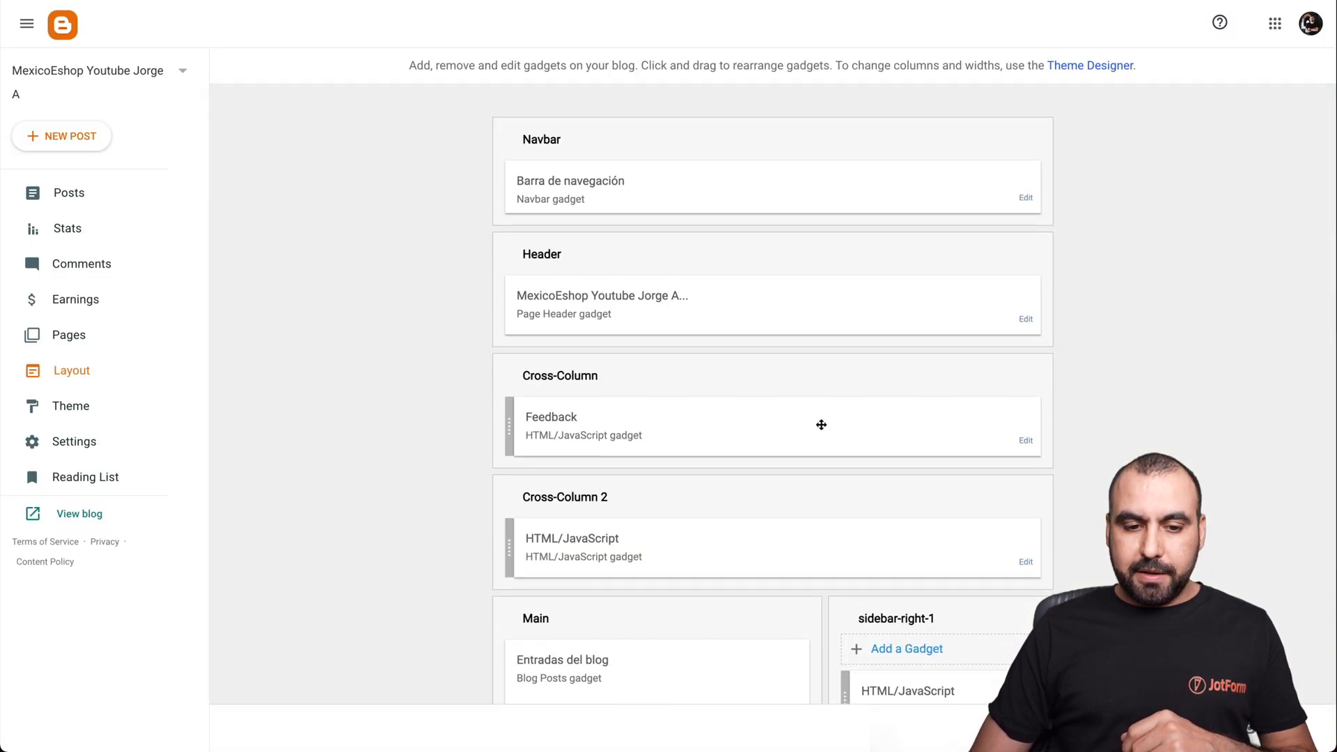
{"action": "left_click", "coordinate": [1024, 441]}
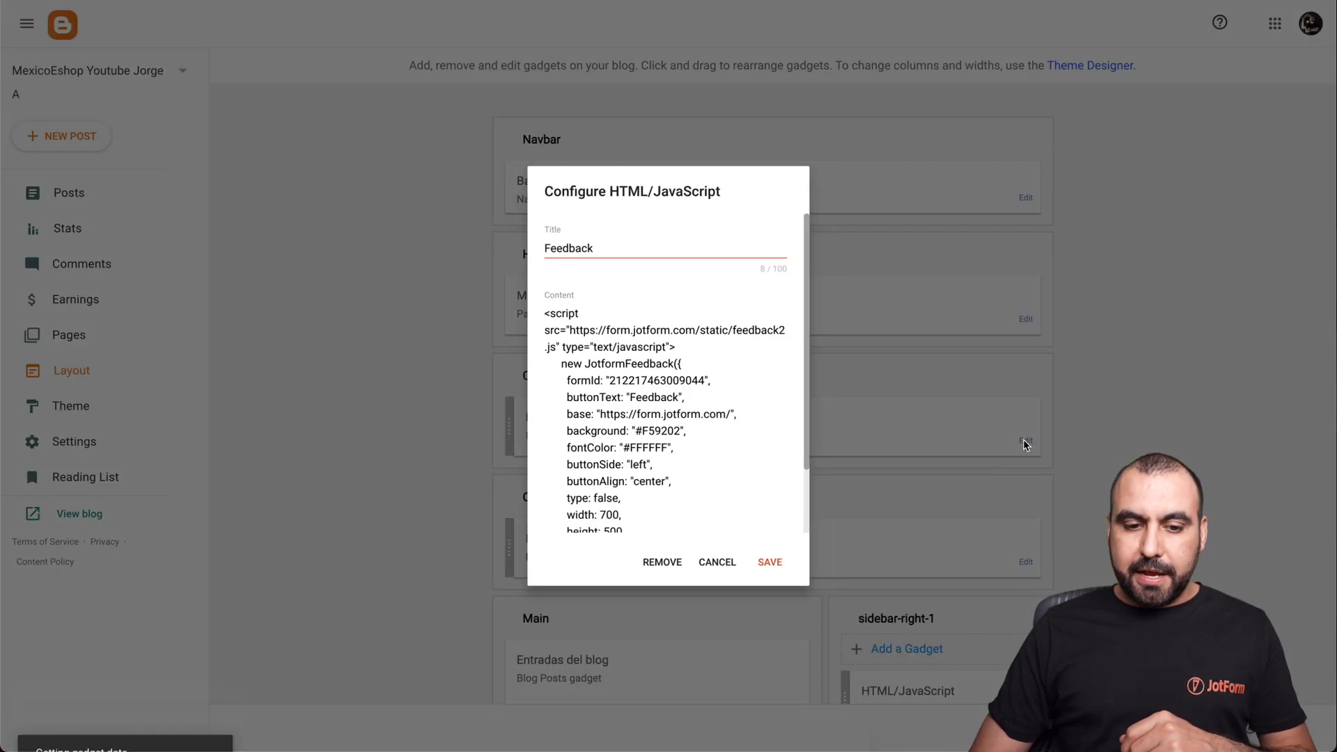
{"action": "scroll", "coordinate": [651, 421], "scroll_direction": "down", "scroll_amount": 2}
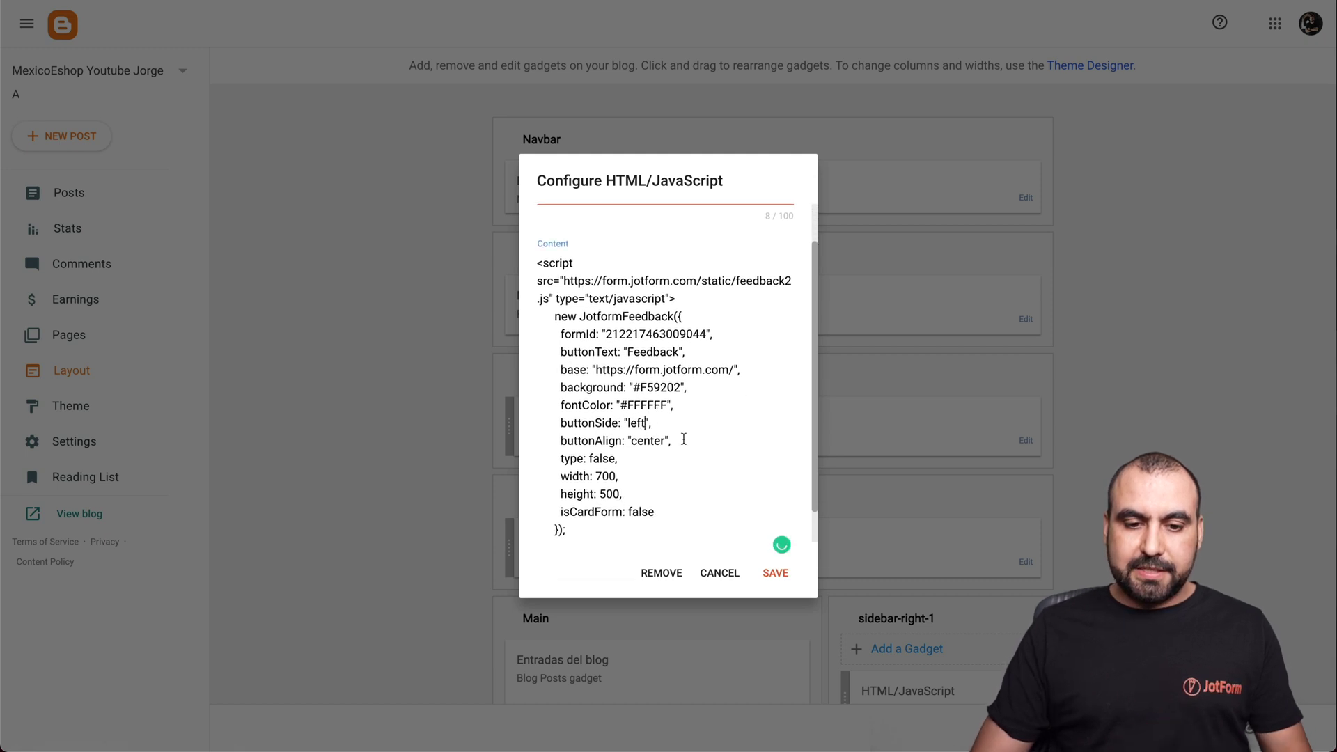
{"action": "scroll", "coordinate": [779, 546], "scroll_direction": "up", "scroll_amount": 2}
{"action": "key", "text": "BackSpace"}
{"action": "key", "text": "BackSpace"}
{"action": "key", "text": "BackSpace"}
{"action": "type", "text": "right"}
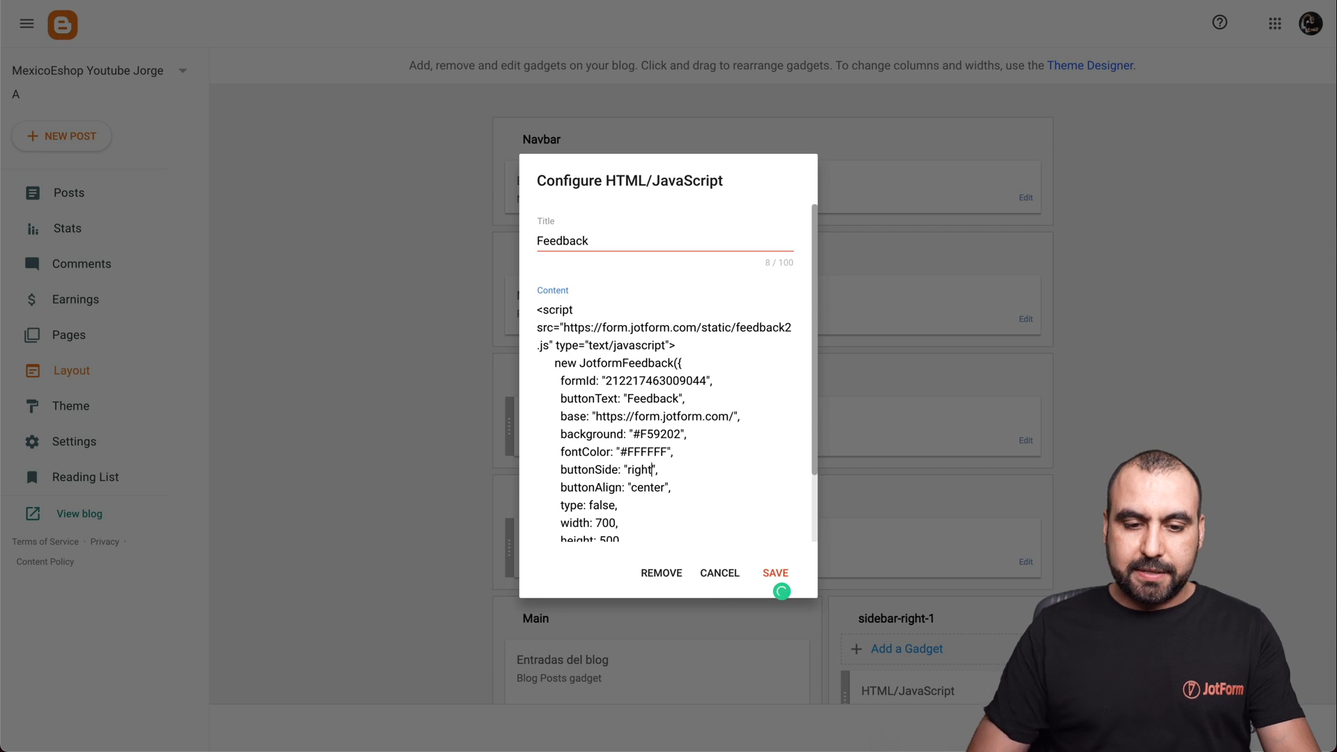
{"action": "left_click", "coordinate": [777, 571]}
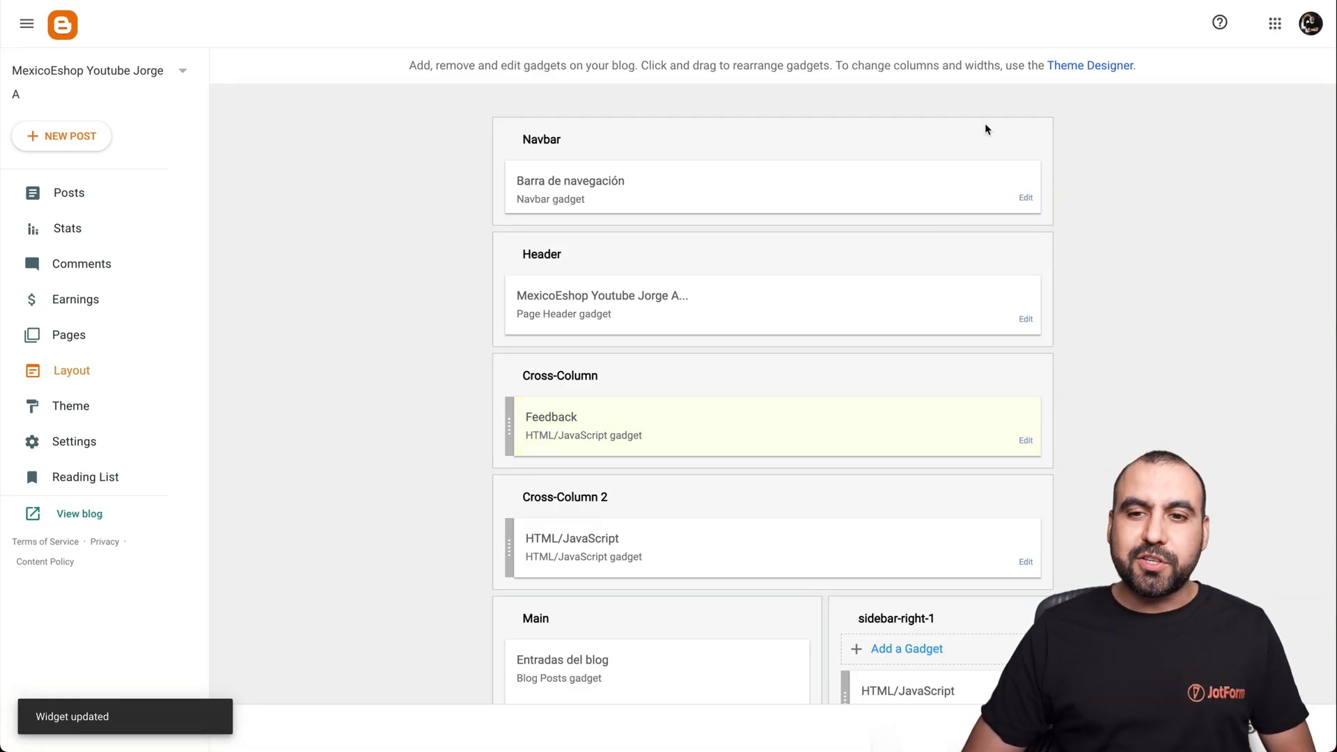
{"action": "left_click", "coordinate": [79, 513]}
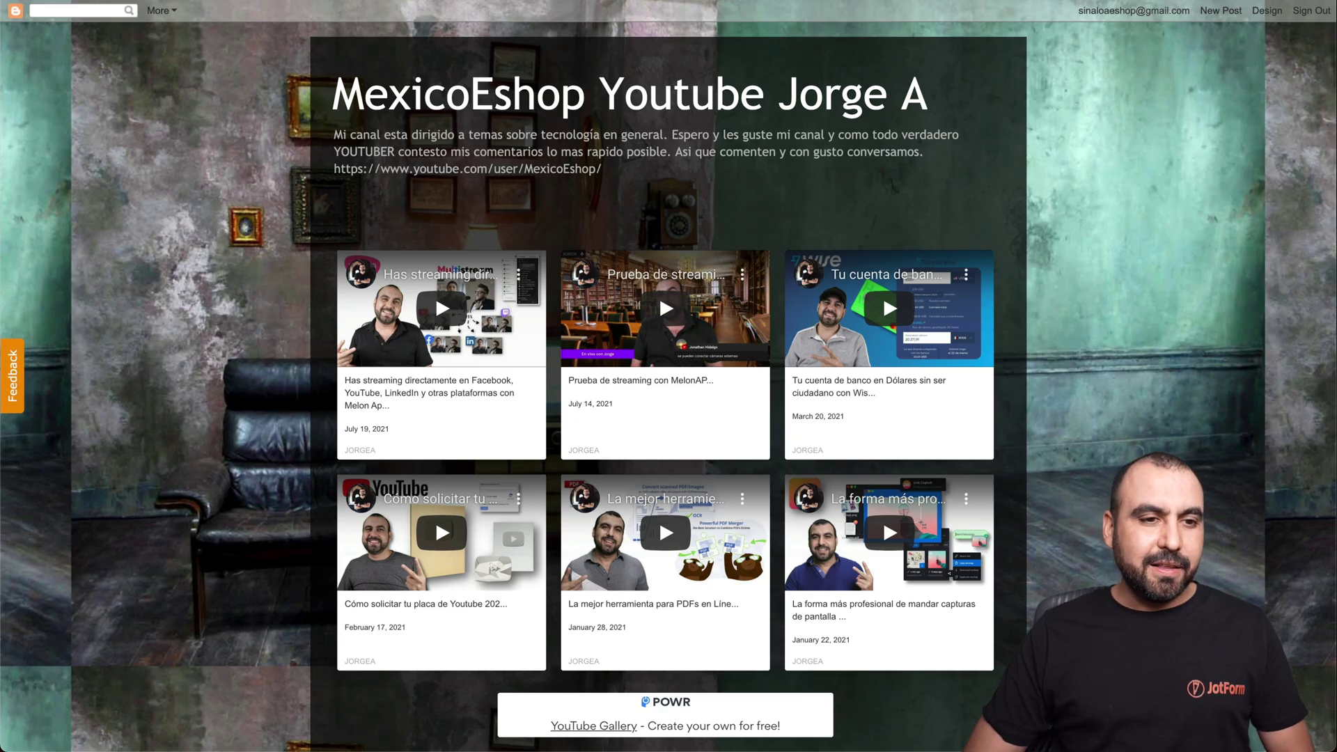
{"action": "key", "text": "super+r"}
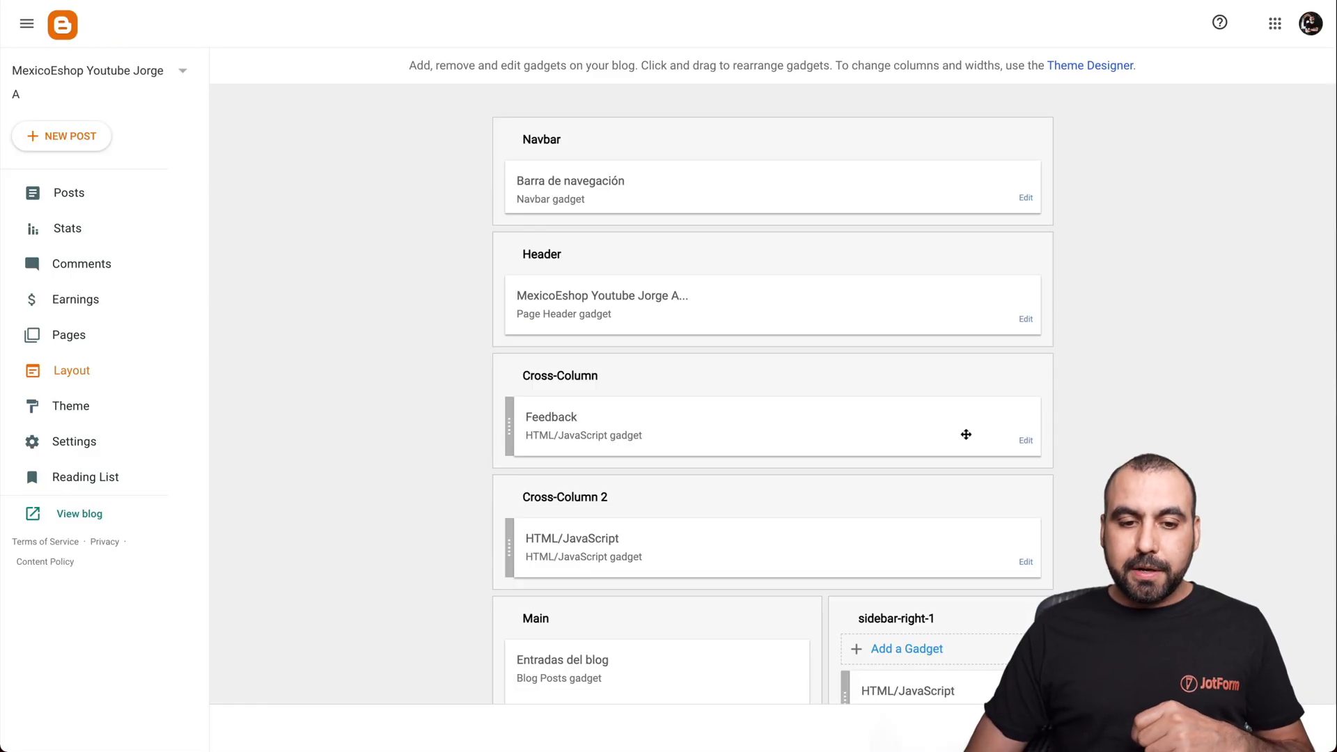
Step: Replace the Feedback gadget's #F59202 background with blue #336BFF from a colour picker and save
{"action": "left_click", "coordinate": [1025, 442]}
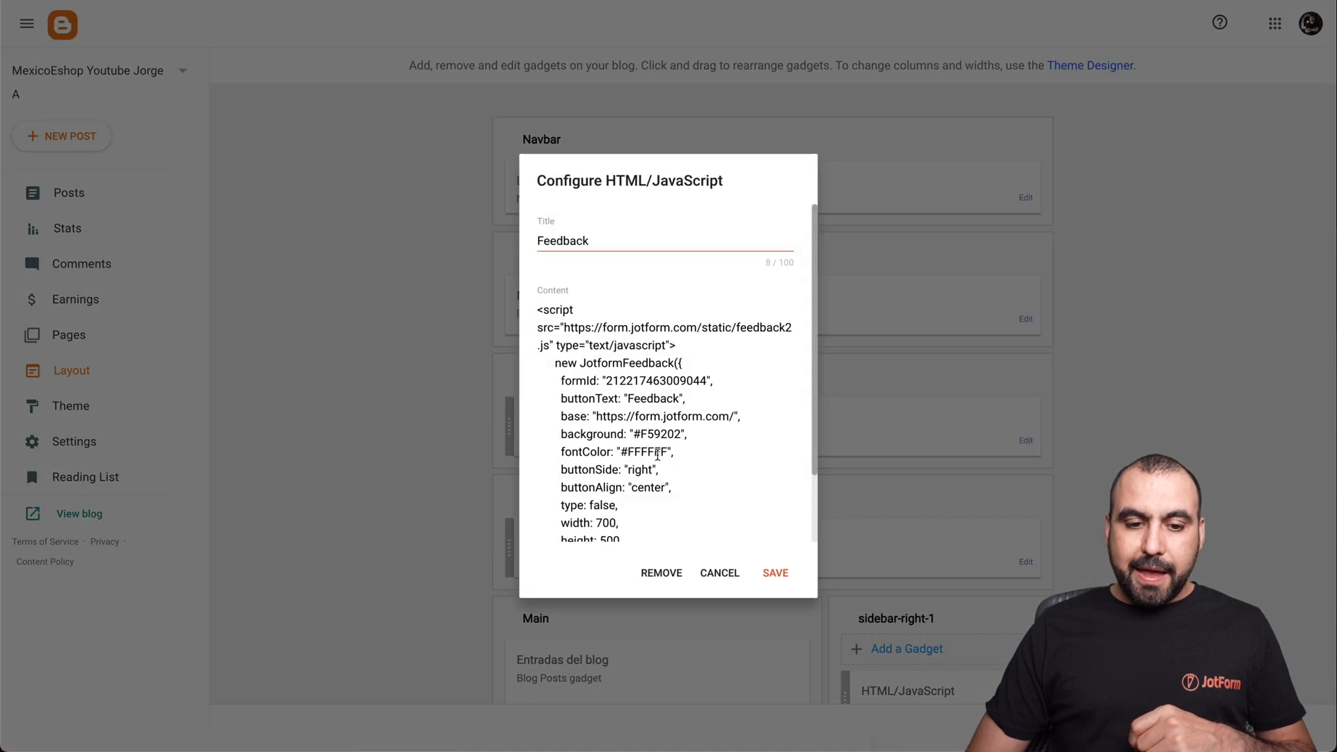
{"action": "left_click_drag", "start_coordinate": [561, 434], "coordinate": [674, 435]}
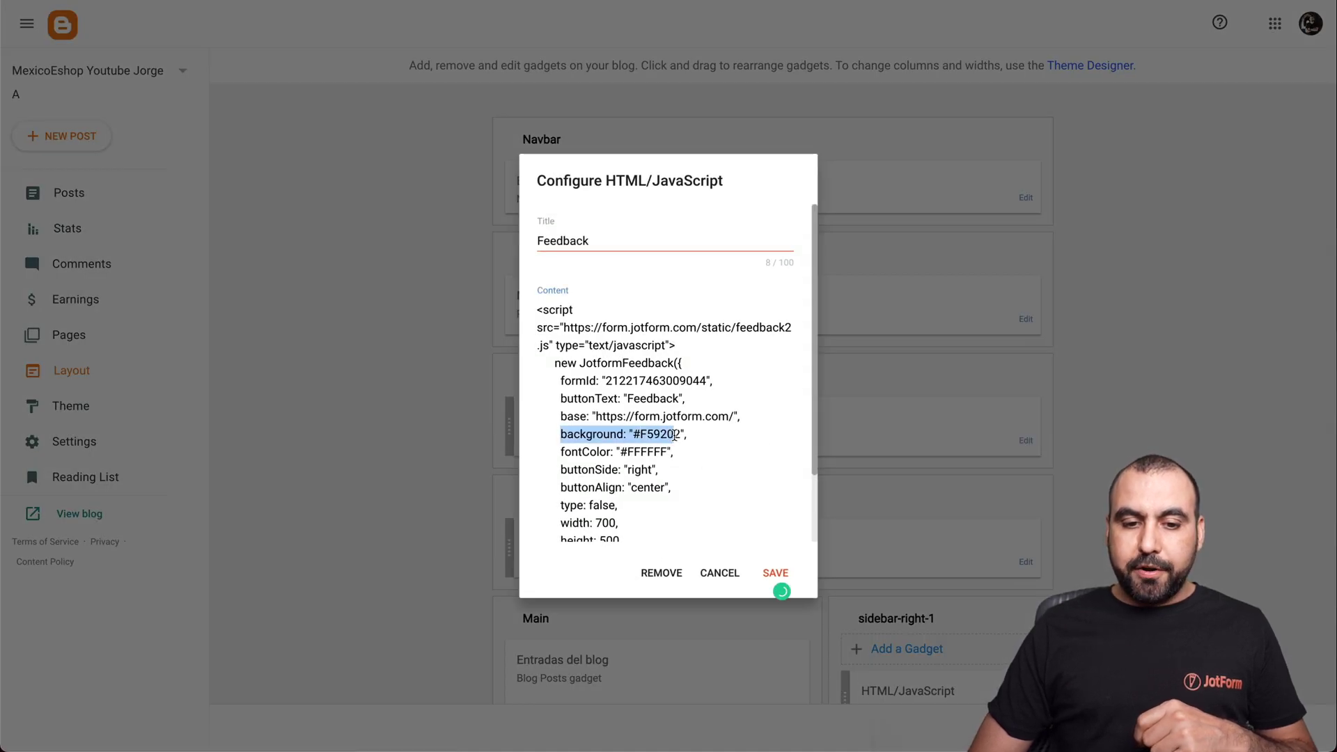
{"action": "left_click", "coordinate": [680, 434]}
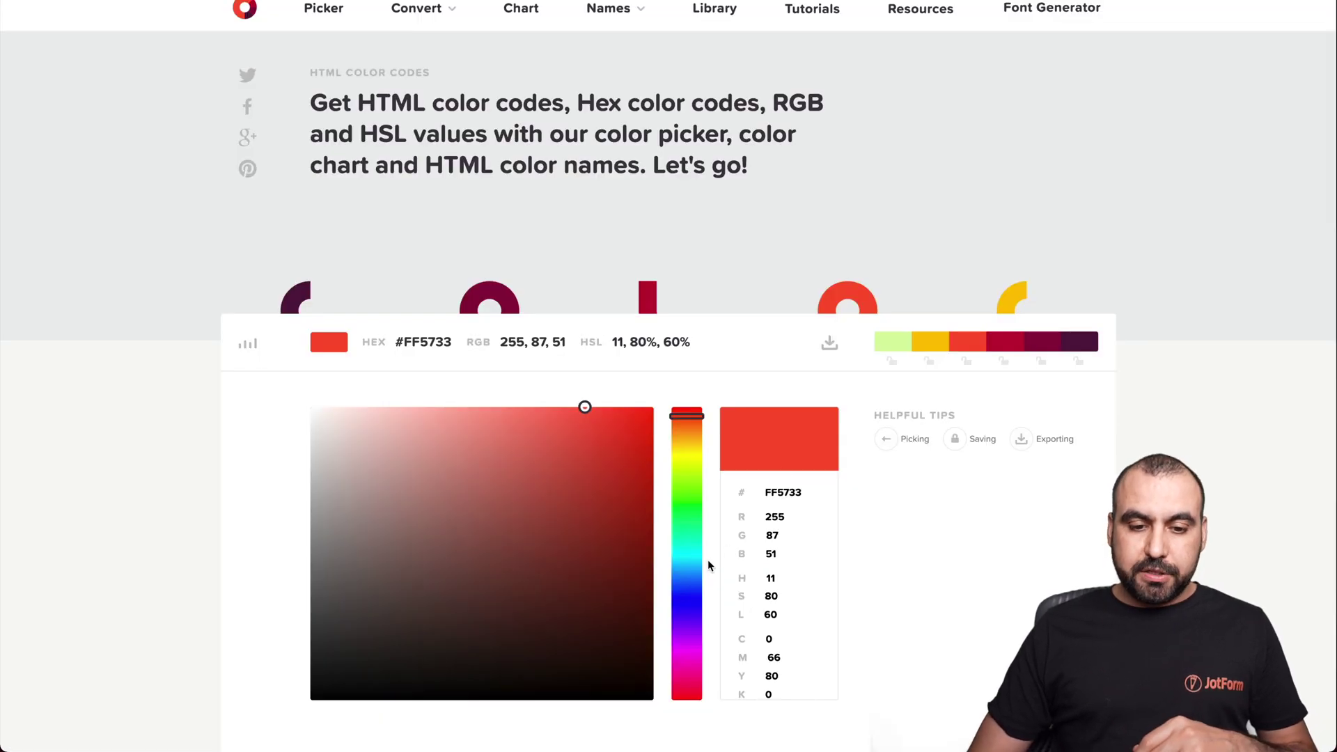
{"action": "left_click_drag", "start_coordinate": [704, 563], "coordinate": [694, 590]}
{"action": "double_click", "coordinate": [786, 493]}
{"action": "key", "text": "ctrl+c"}
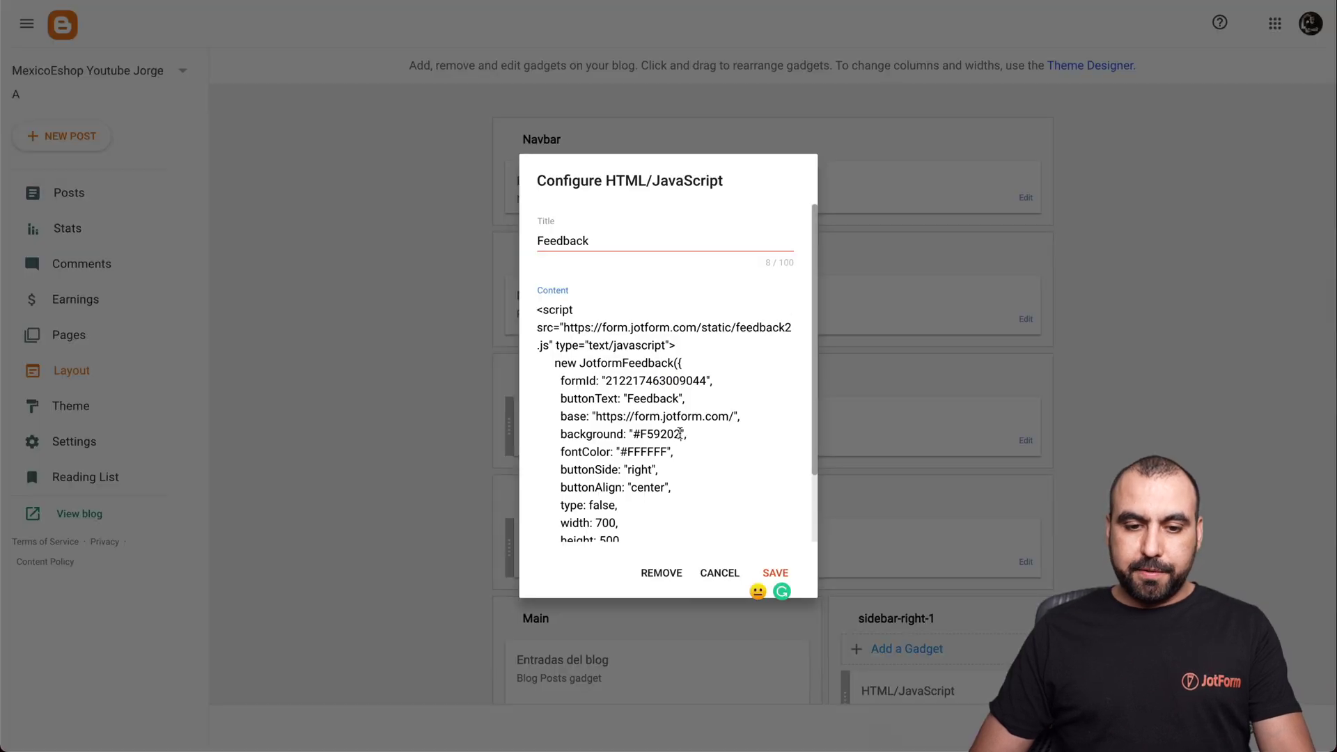
{"action": "left_click_drag", "start_coordinate": [681, 433], "coordinate": [638, 433]}
{"action": "key", "text": "ctrl+v"}
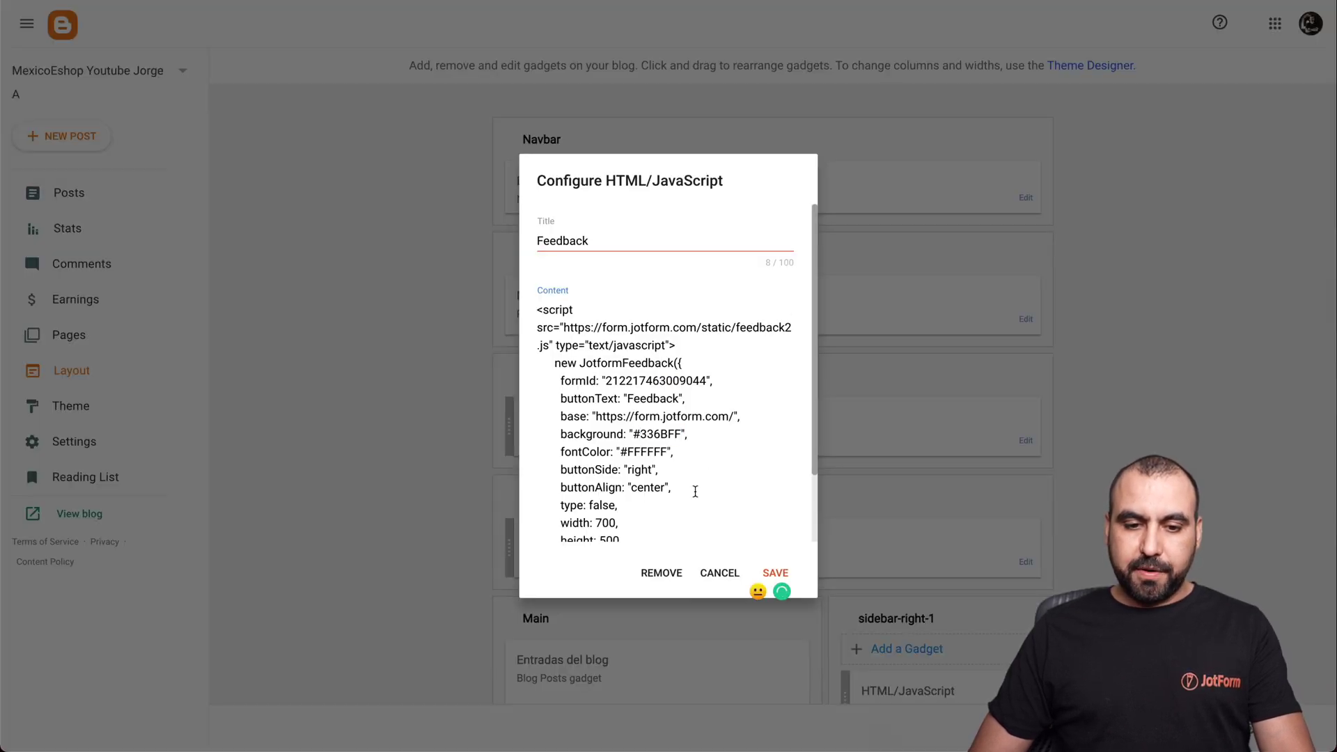
{"action": "left_click", "coordinate": [770, 571]}
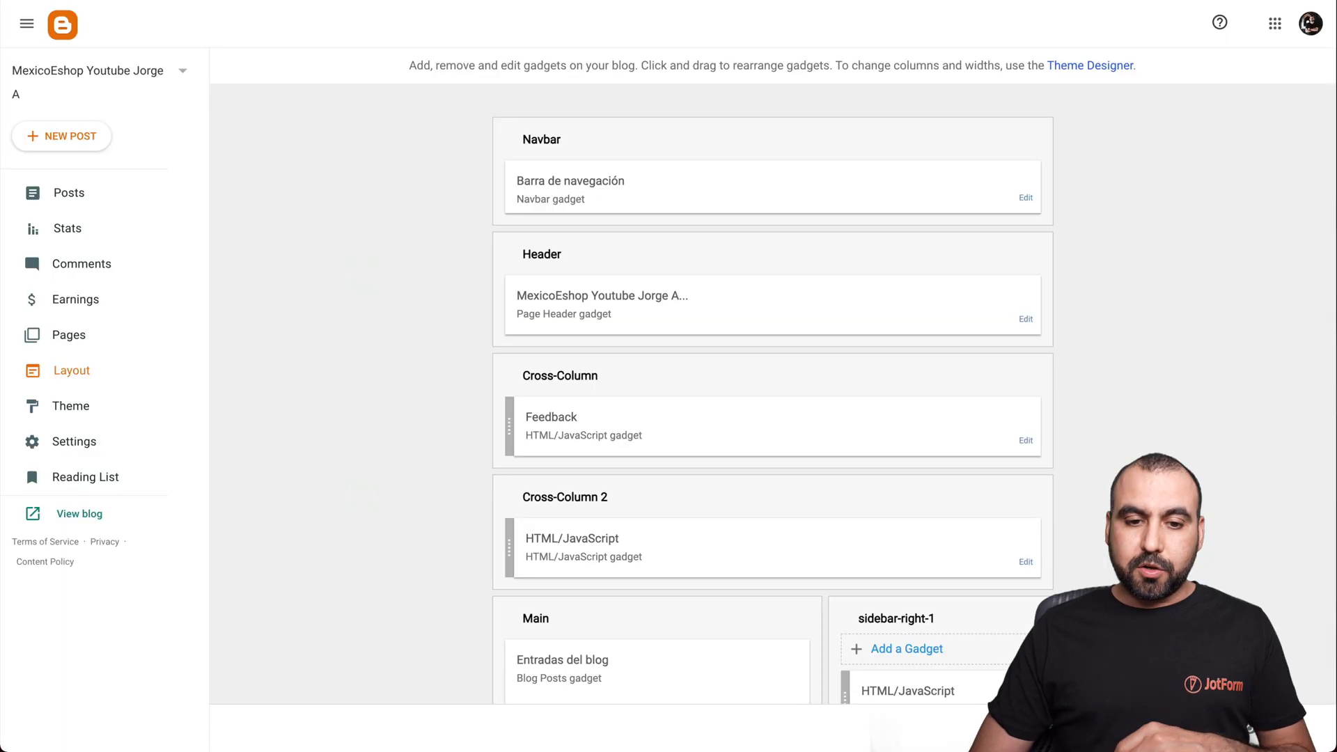
Step: Replace the gadget's #FFFFFF fontColor with light gray E8EAF0 from the picker and save
{"action": "left_click", "coordinate": [1025, 441]}
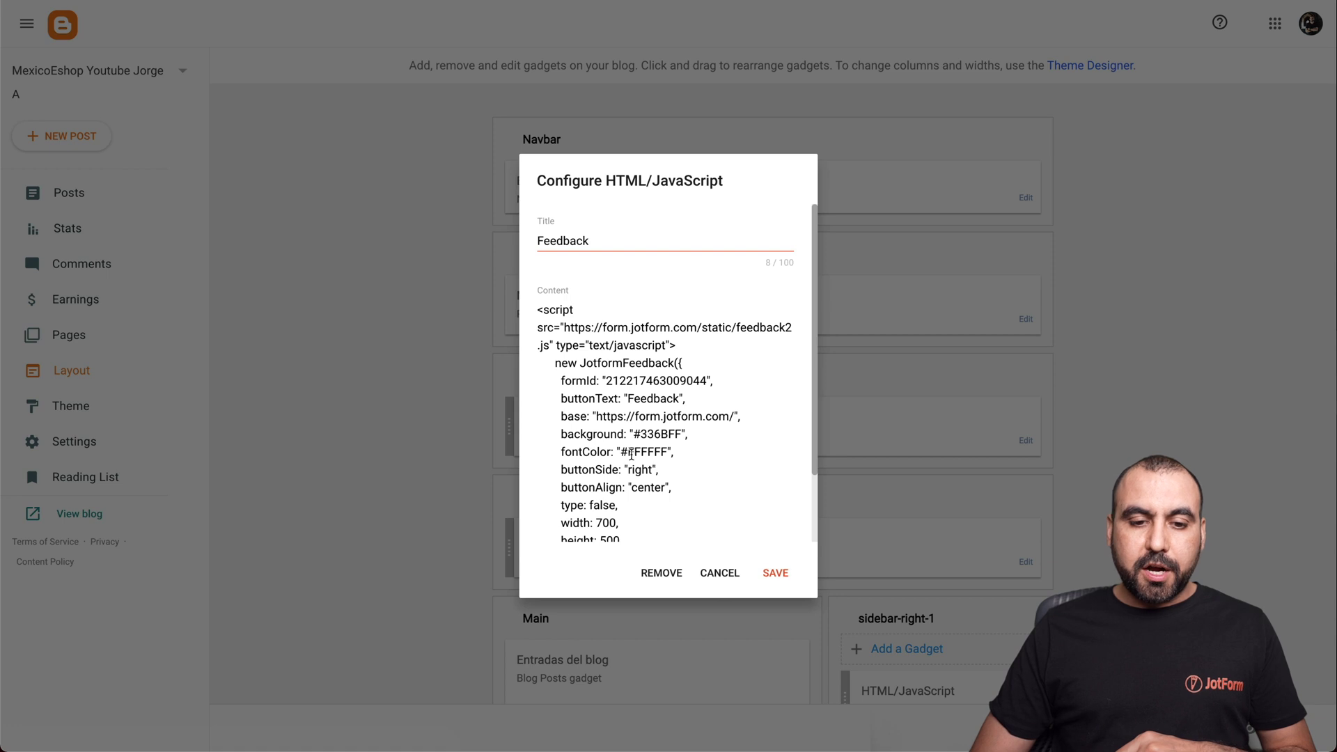
{"action": "left_click_drag", "start_coordinate": [628, 452], "coordinate": [665, 452]}
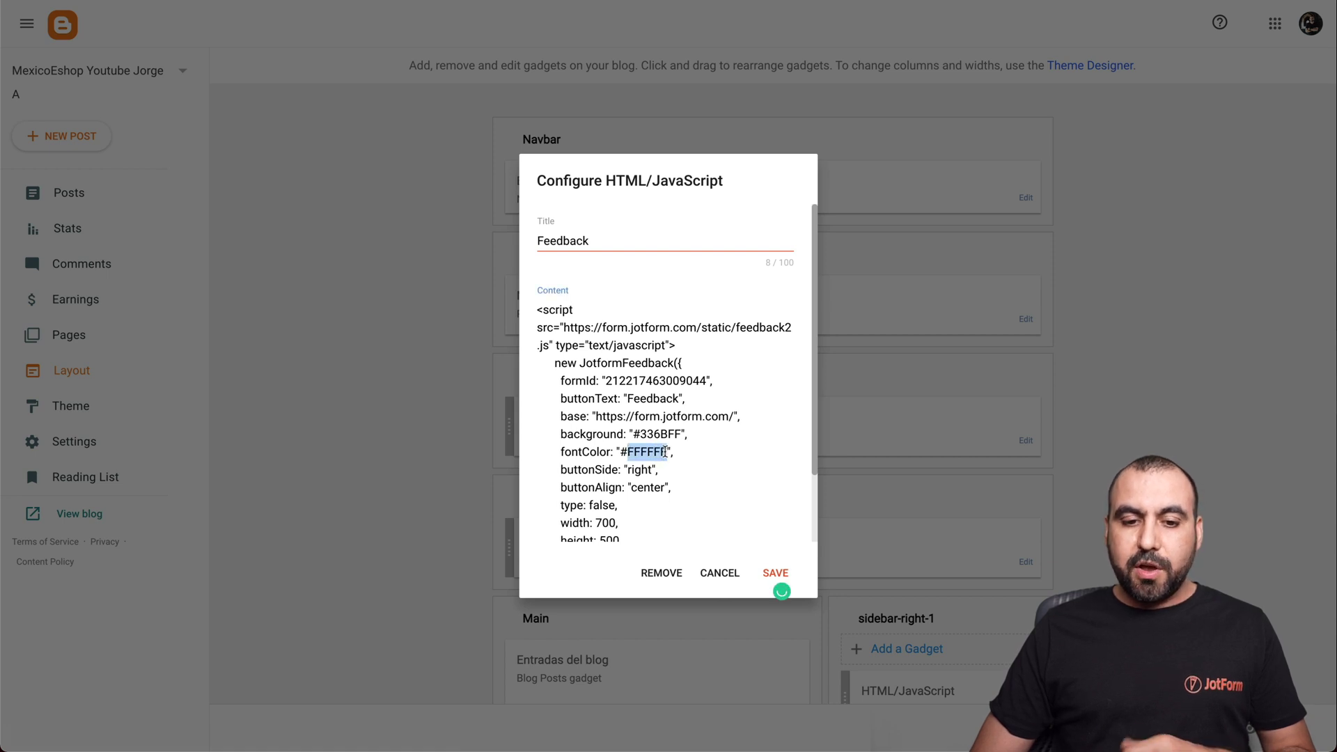
{"action": "left_click", "coordinate": [665, 452]}
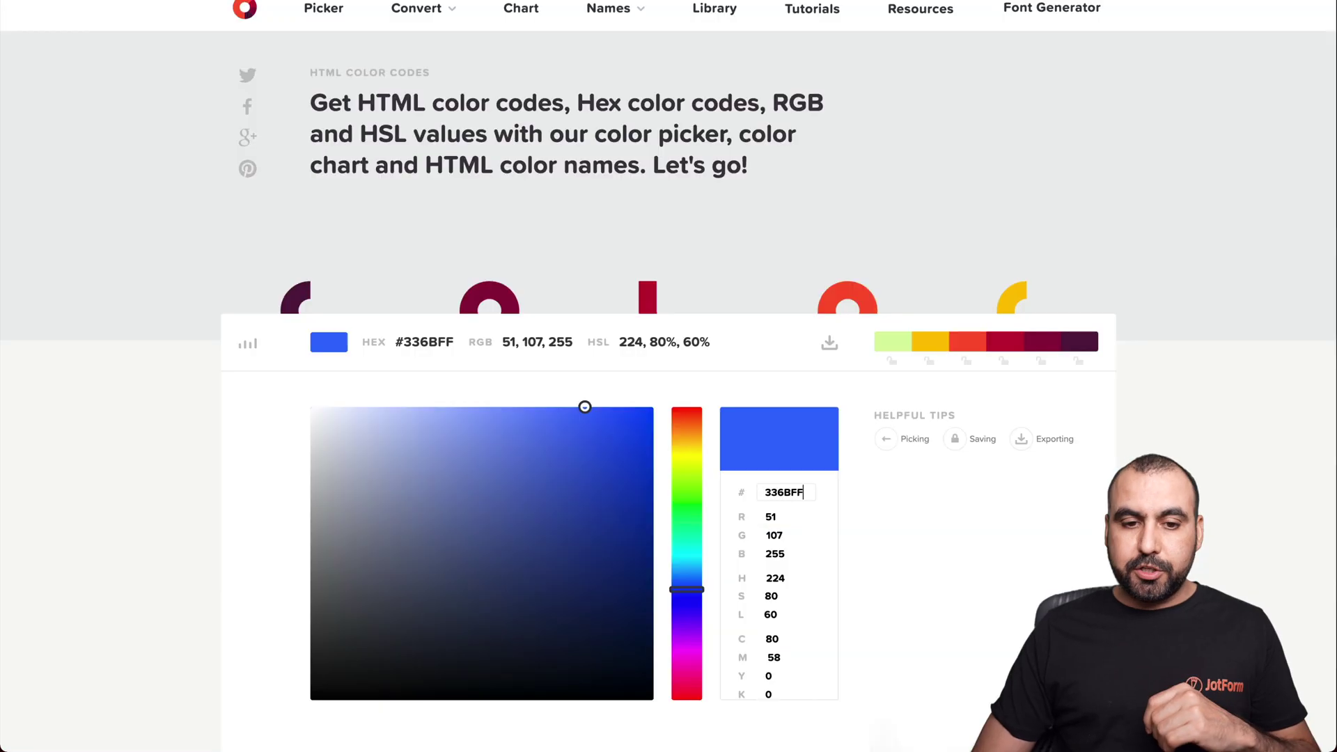
{"action": "left_click_drag", "start_coordinate": [384, 444], "coordinate": [322, 427]}
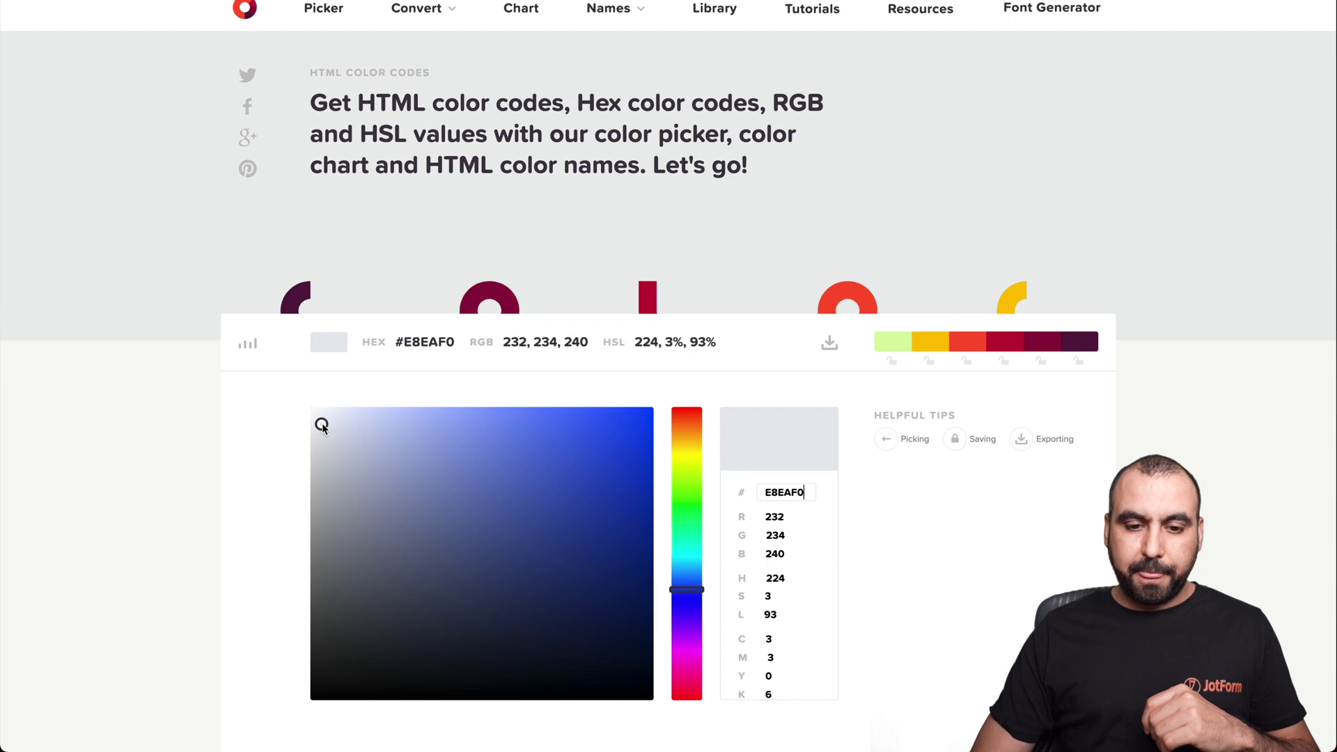
{"action": "double_click", "coordinate": [789, 493]}
{"action": "key", "text": "ctrl+c"}
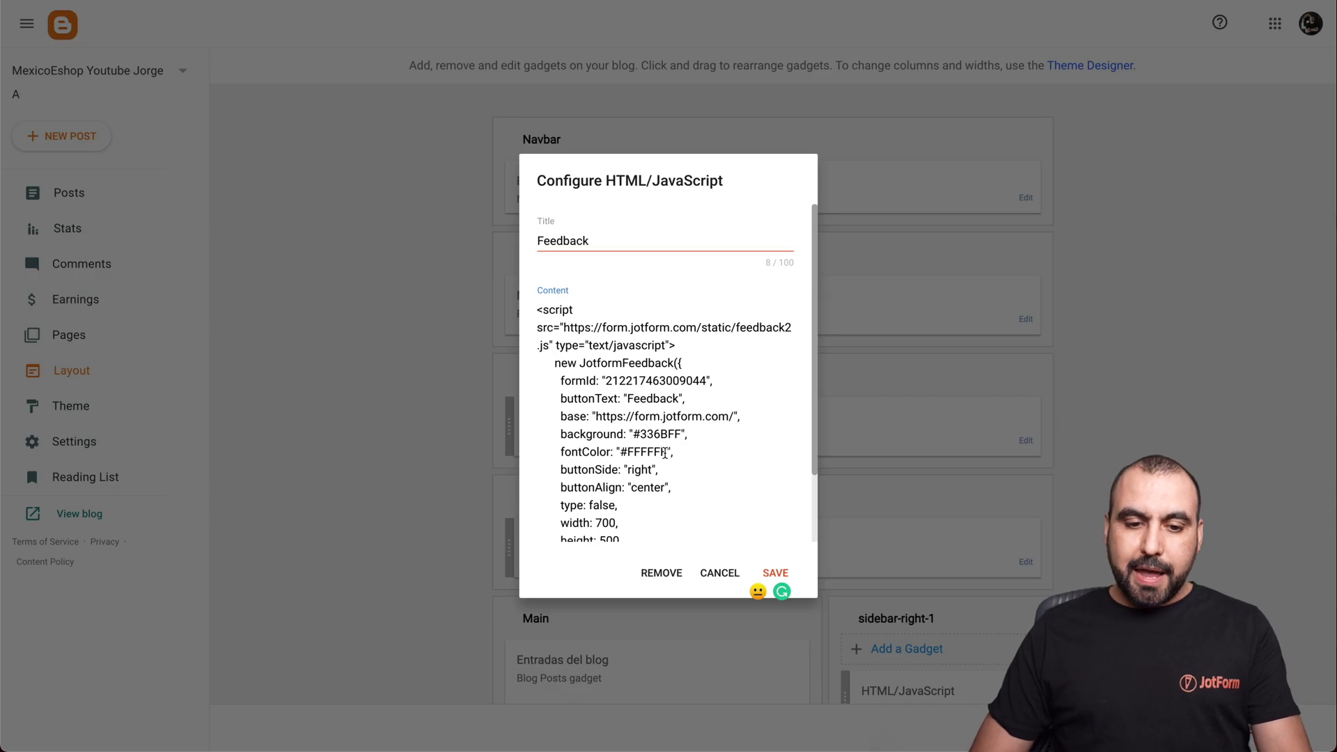
{"action": "left_click_drag", "start_coordinate": [665, 452], "coordinate": [633, 452]}
{"action": "key", "text": "ctrl+v"}
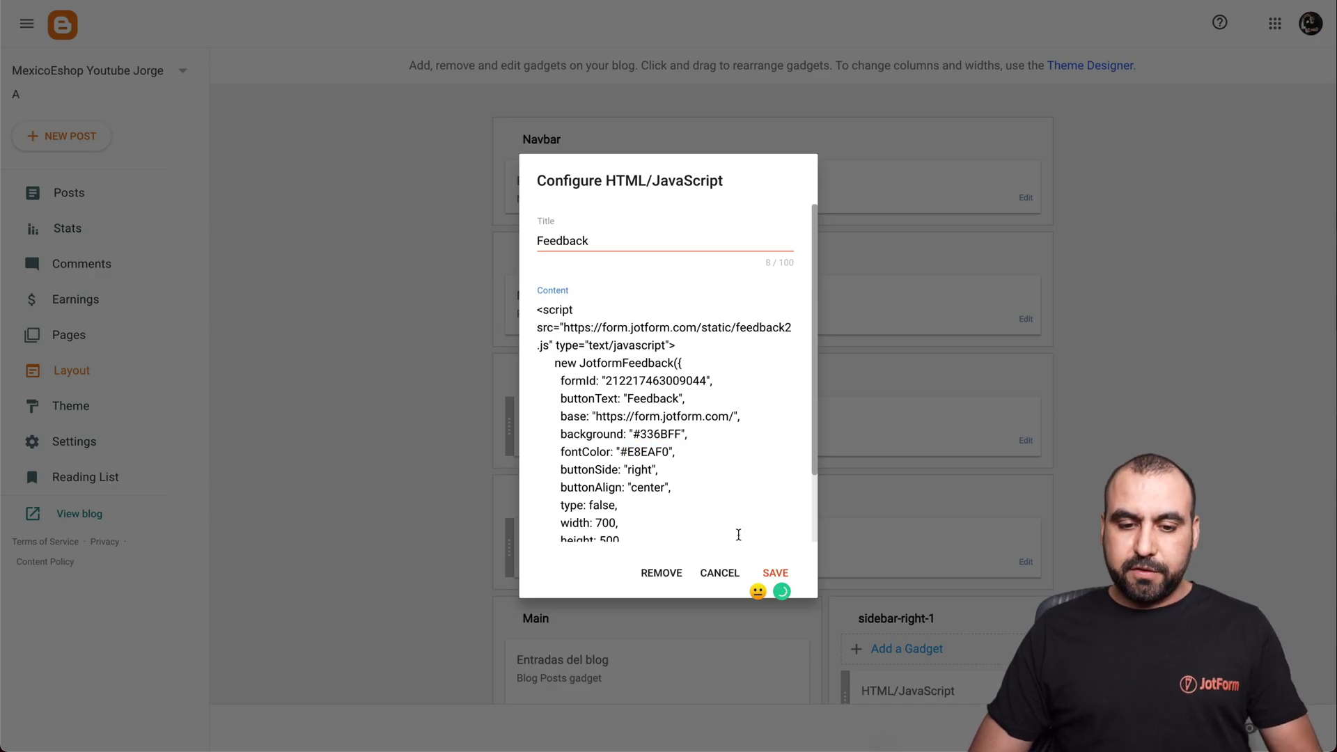
{"action": "left_click", "coordinate": [771, 572]}
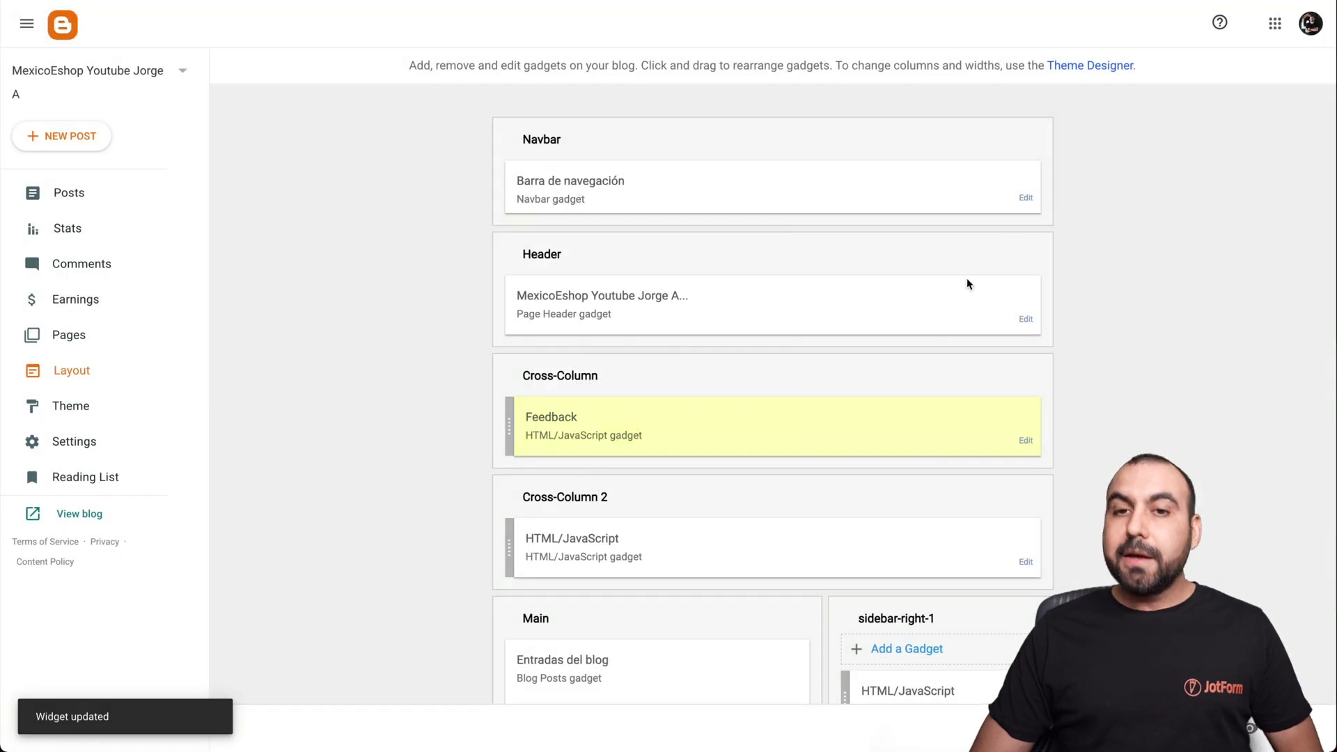
{"action": "left_click", "coordinate": [79, 513]}
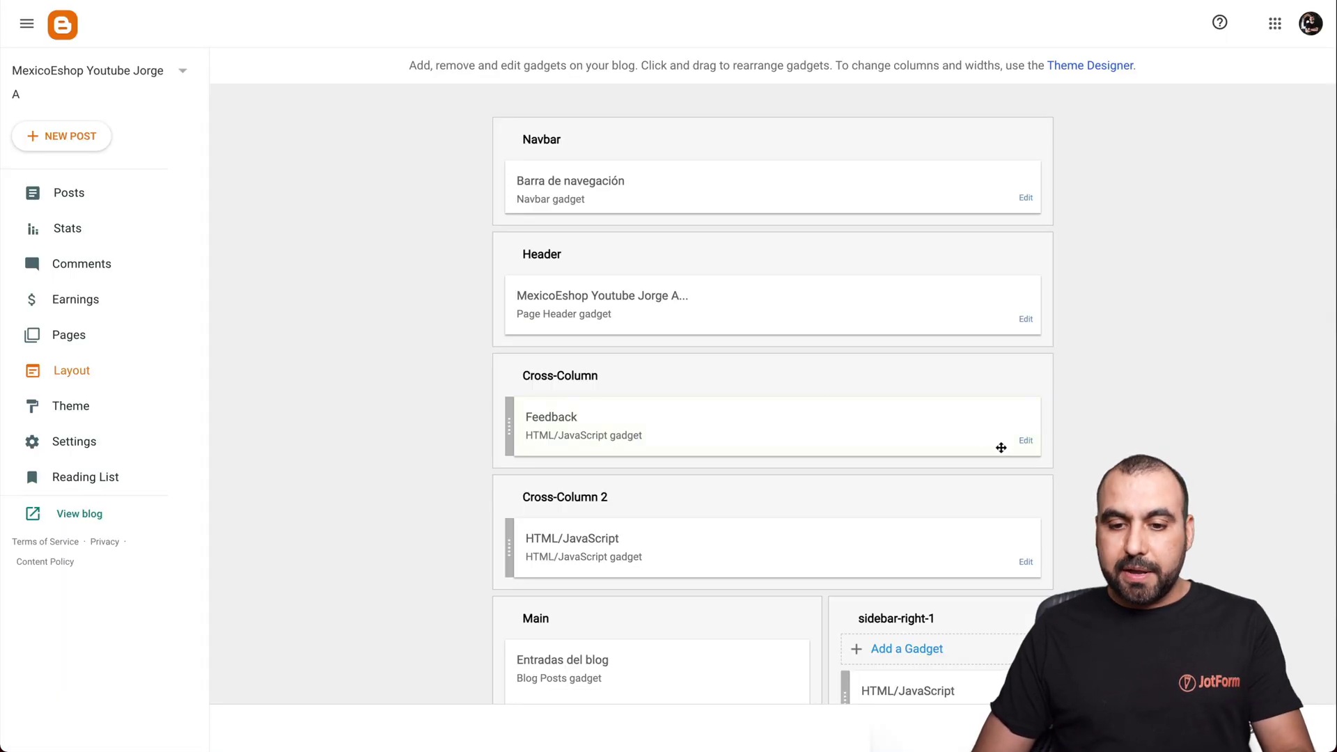
Step: Reopen the Feedback gadget and scroll its script down to width 700, height 500, isCardForm false
{"action": "left_click", "coordinate": [1023, 442]}
{"action": "left_click", "coordinate": [580, 363]}
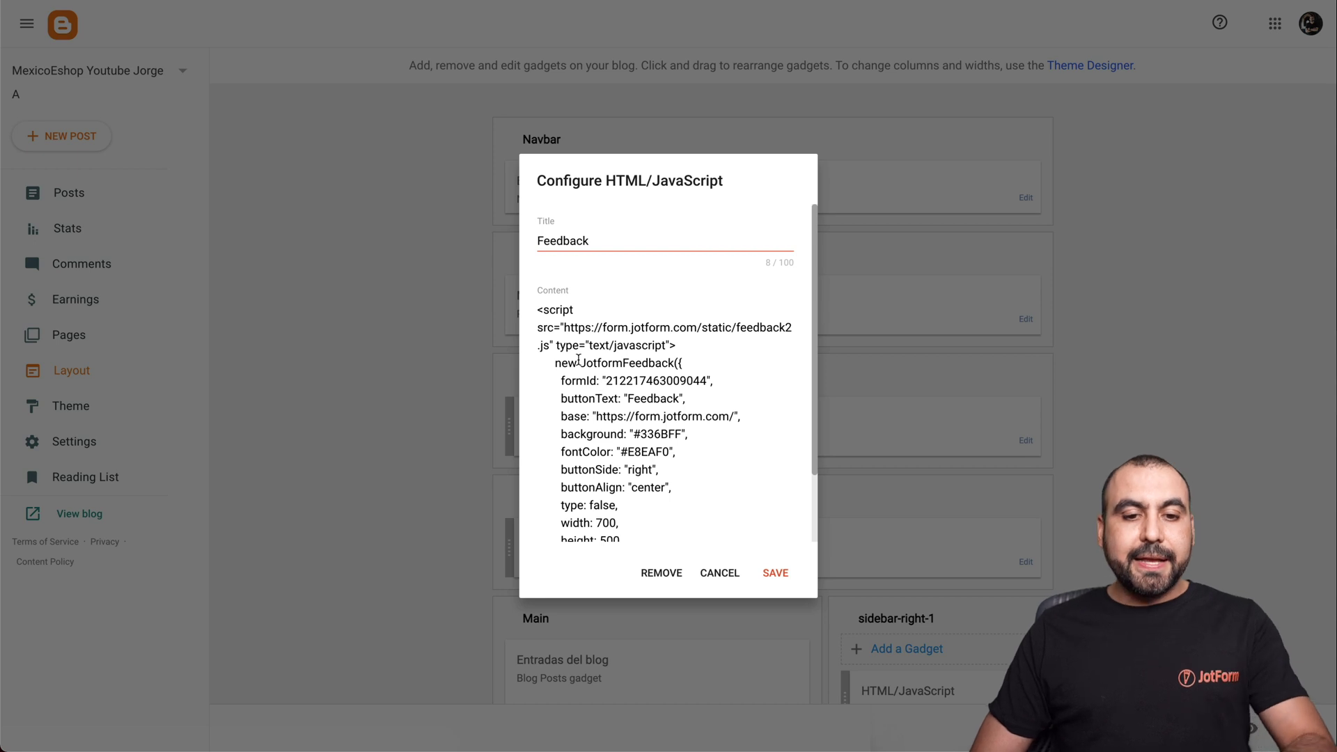
{"action": "scroll", "coordinate": [578, 360], "scroll_direction": "down", "scroll_amount": 2}
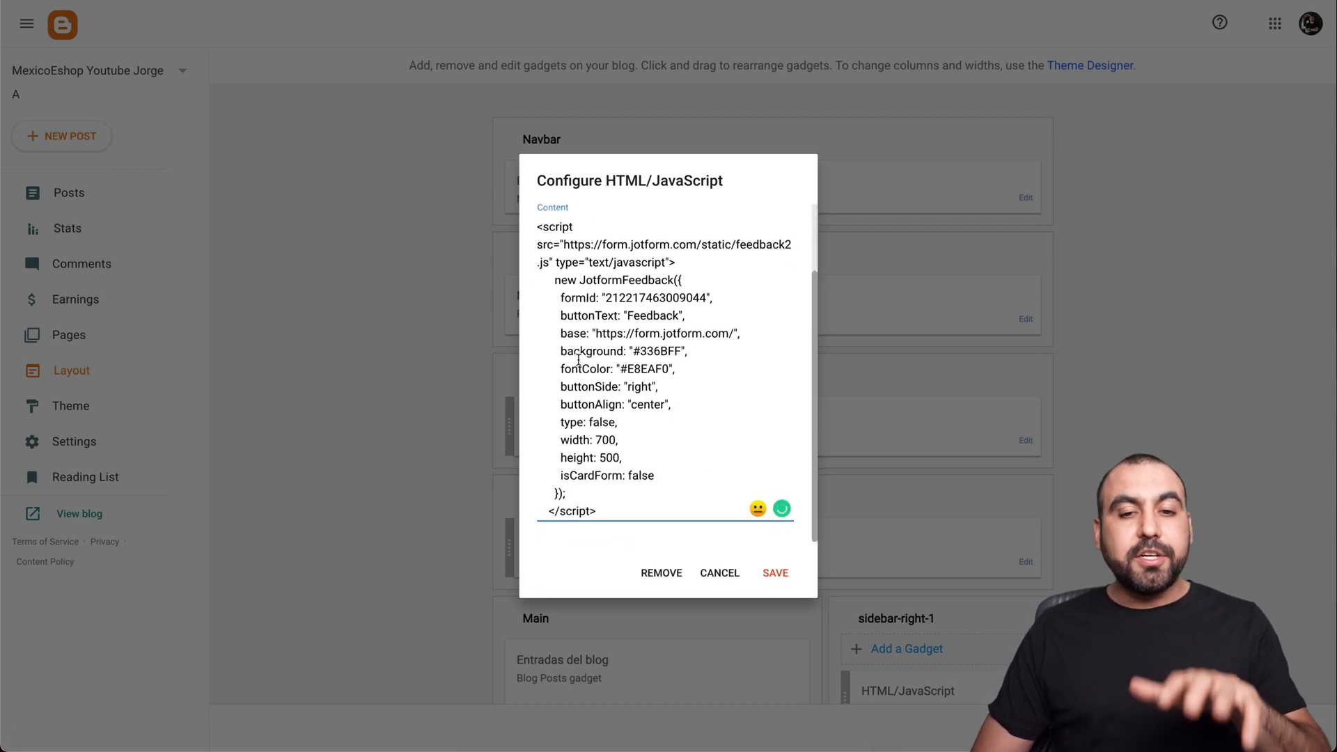